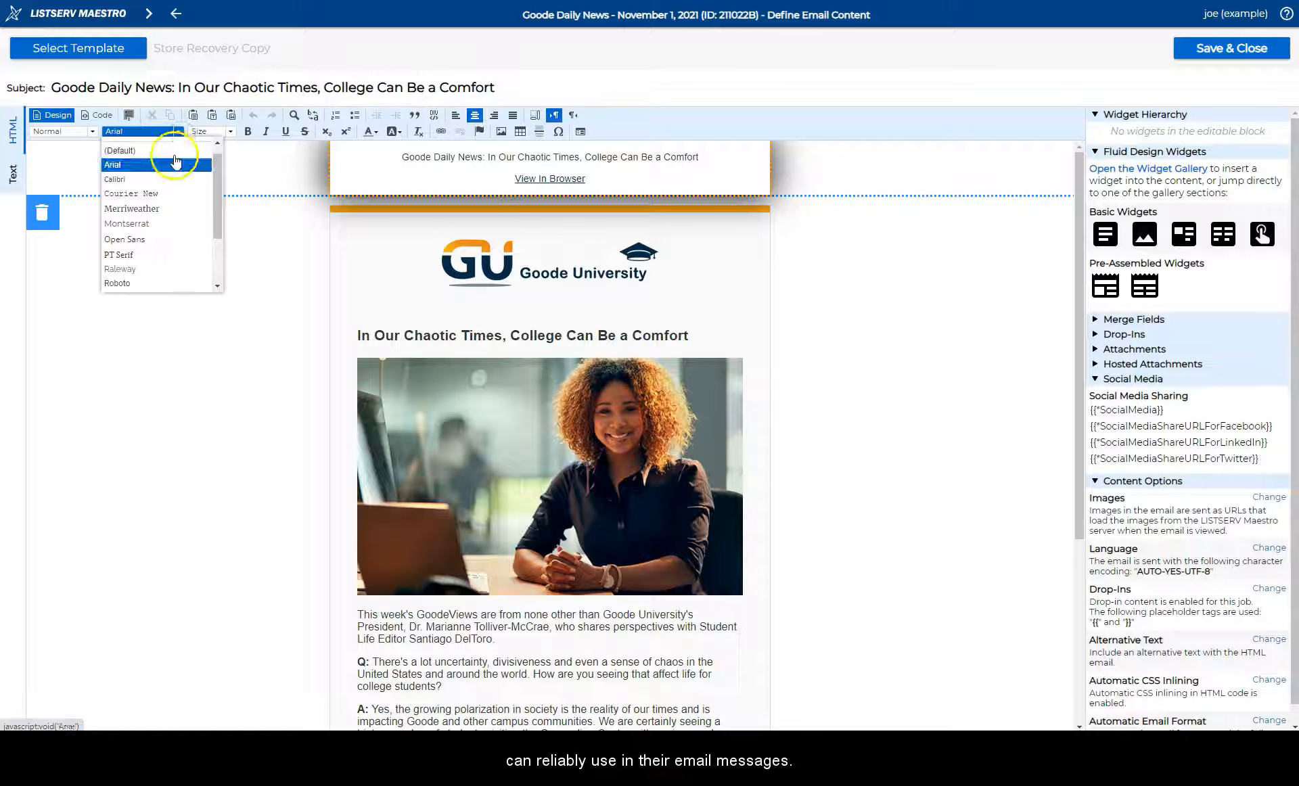
Step: Examine the fonts offered for the email content in the editor's font list
scroll(166, 223, down, 2)
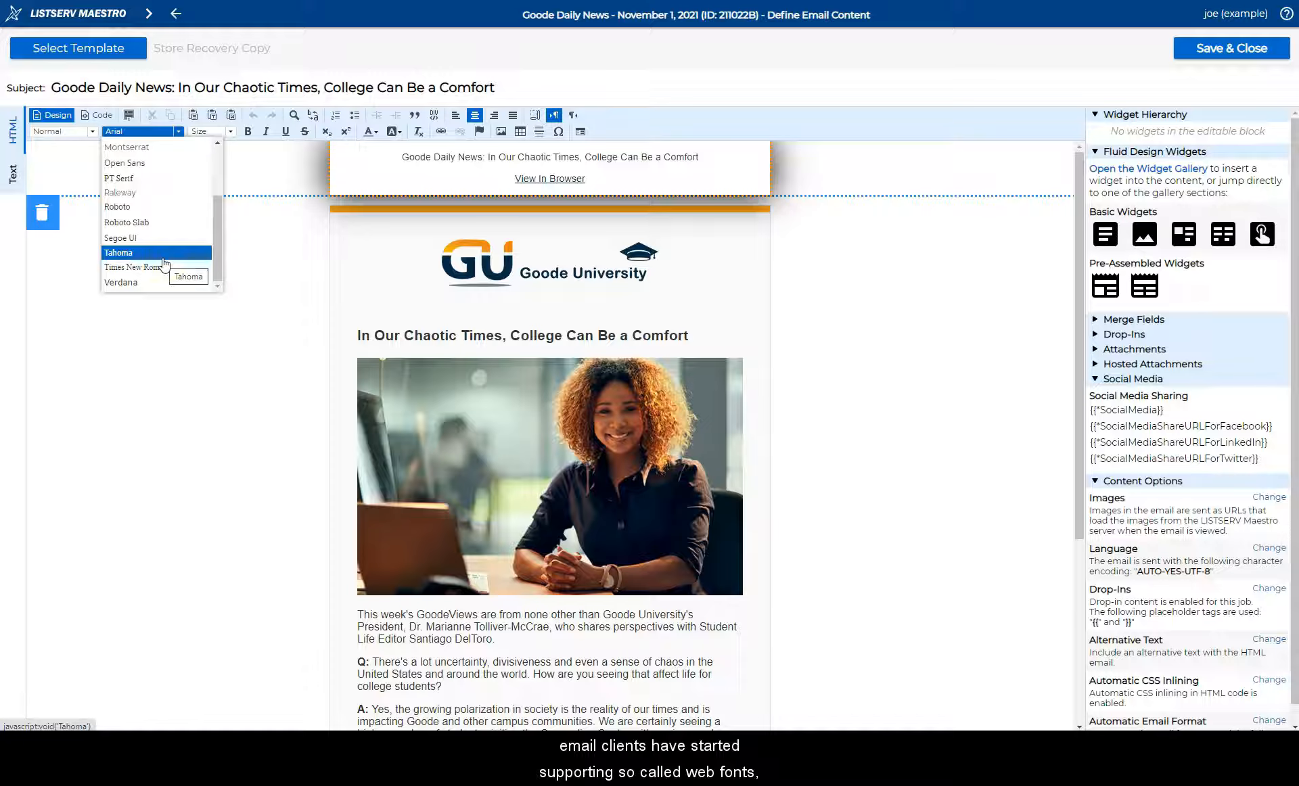
scroll(163, 263, up, 2)
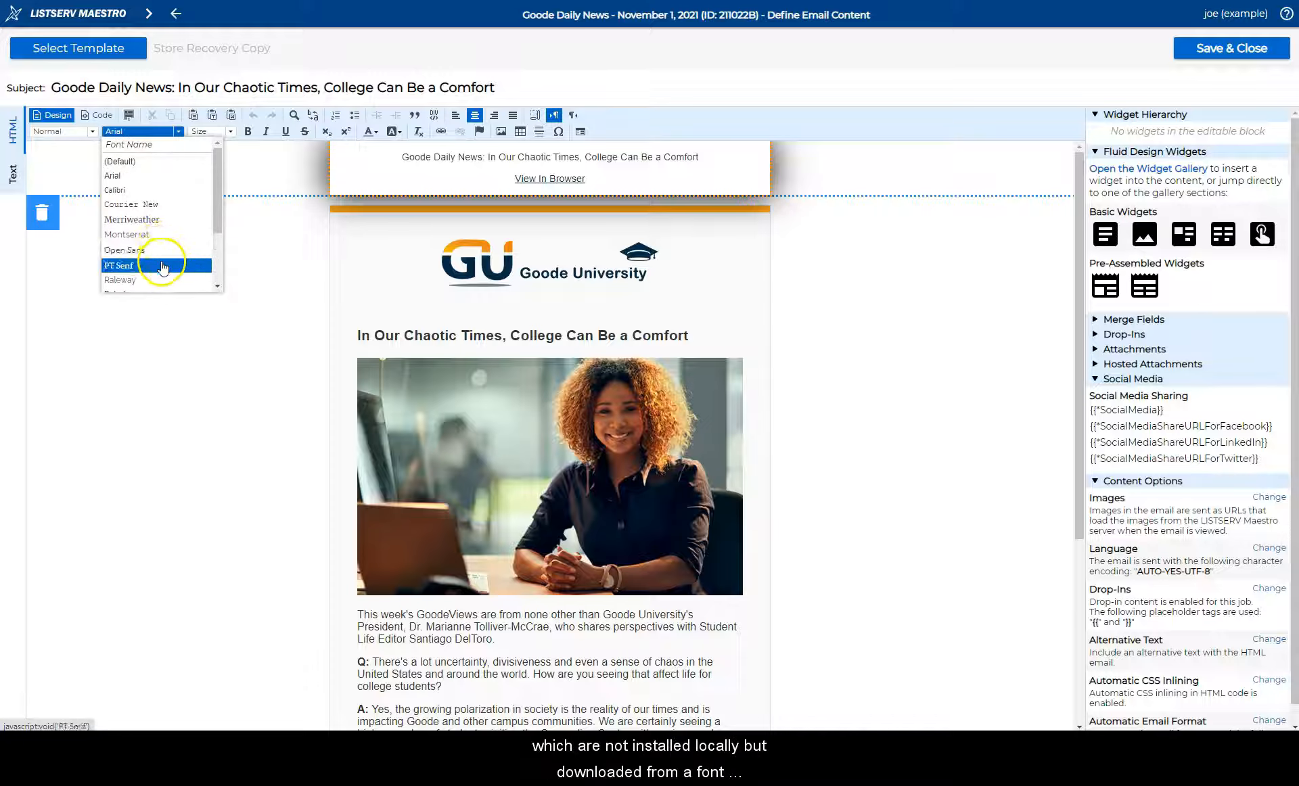
scroll(163, 278, down, 2)
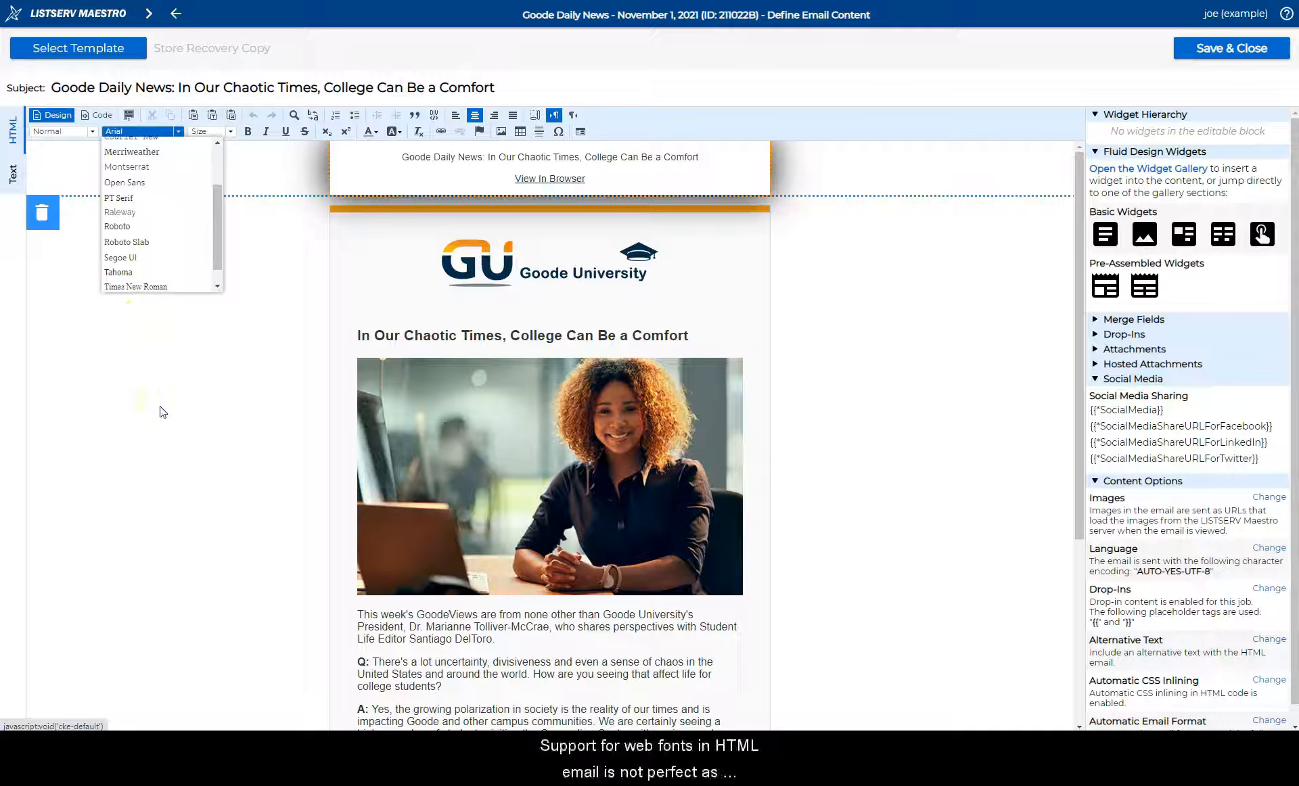
click(163, 412)
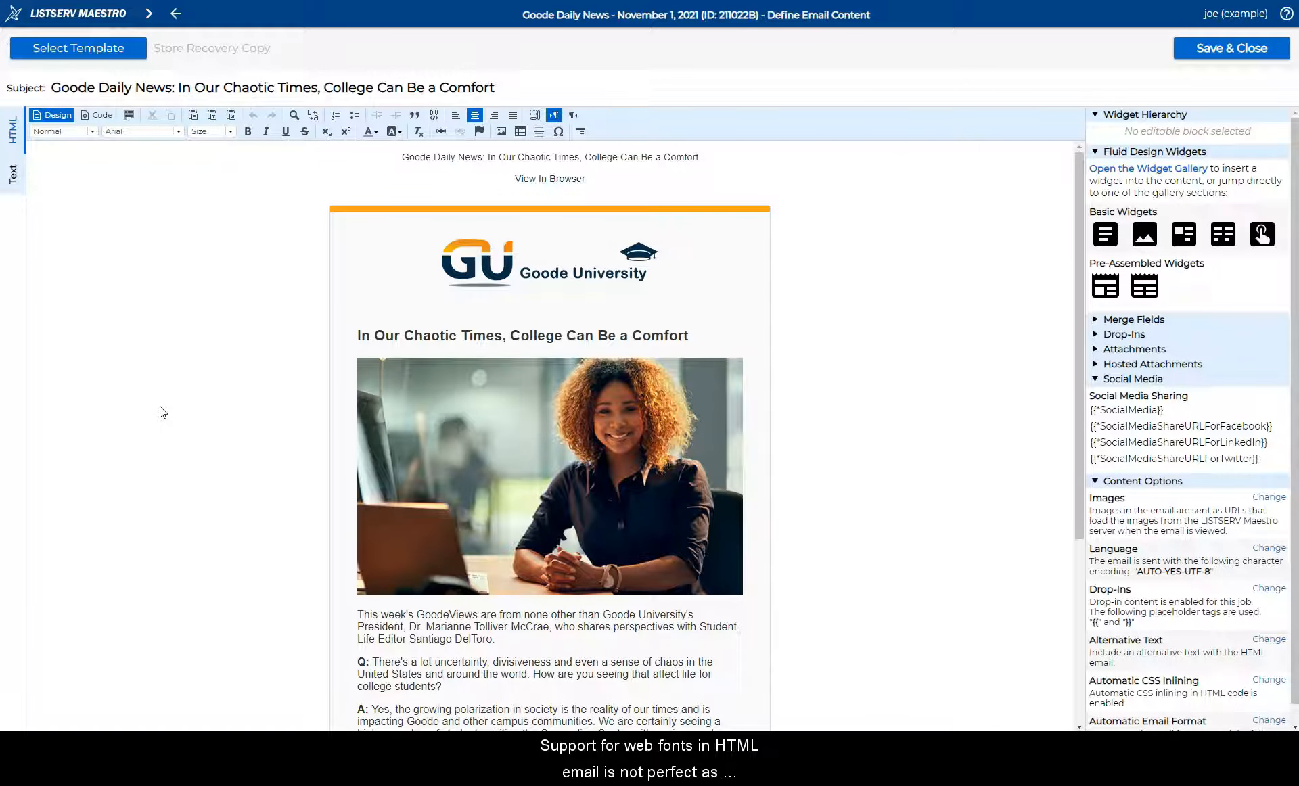
click(166, 395)
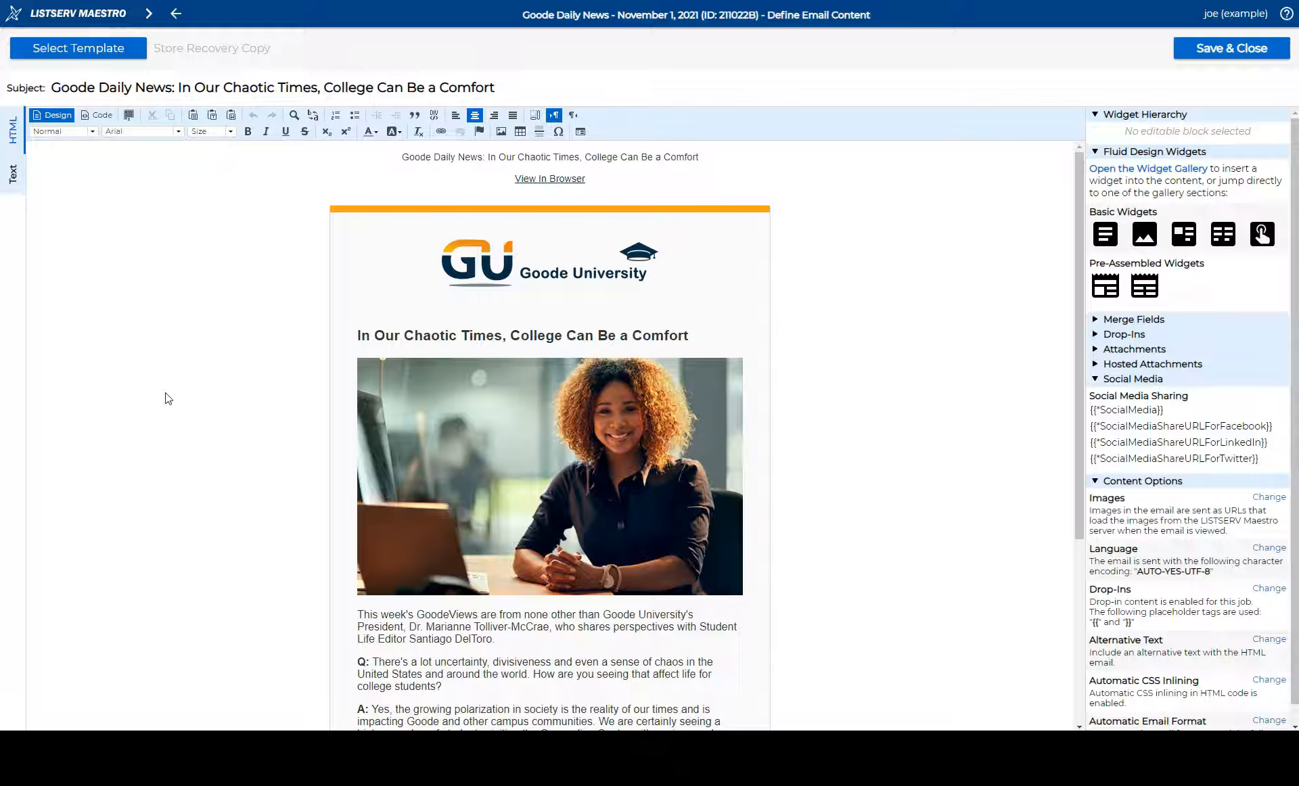
click(167, 389)
Step: Return to the dashboard and open the Editor Fonts page of the account preferences
click(148, 13)
click(140, 42)
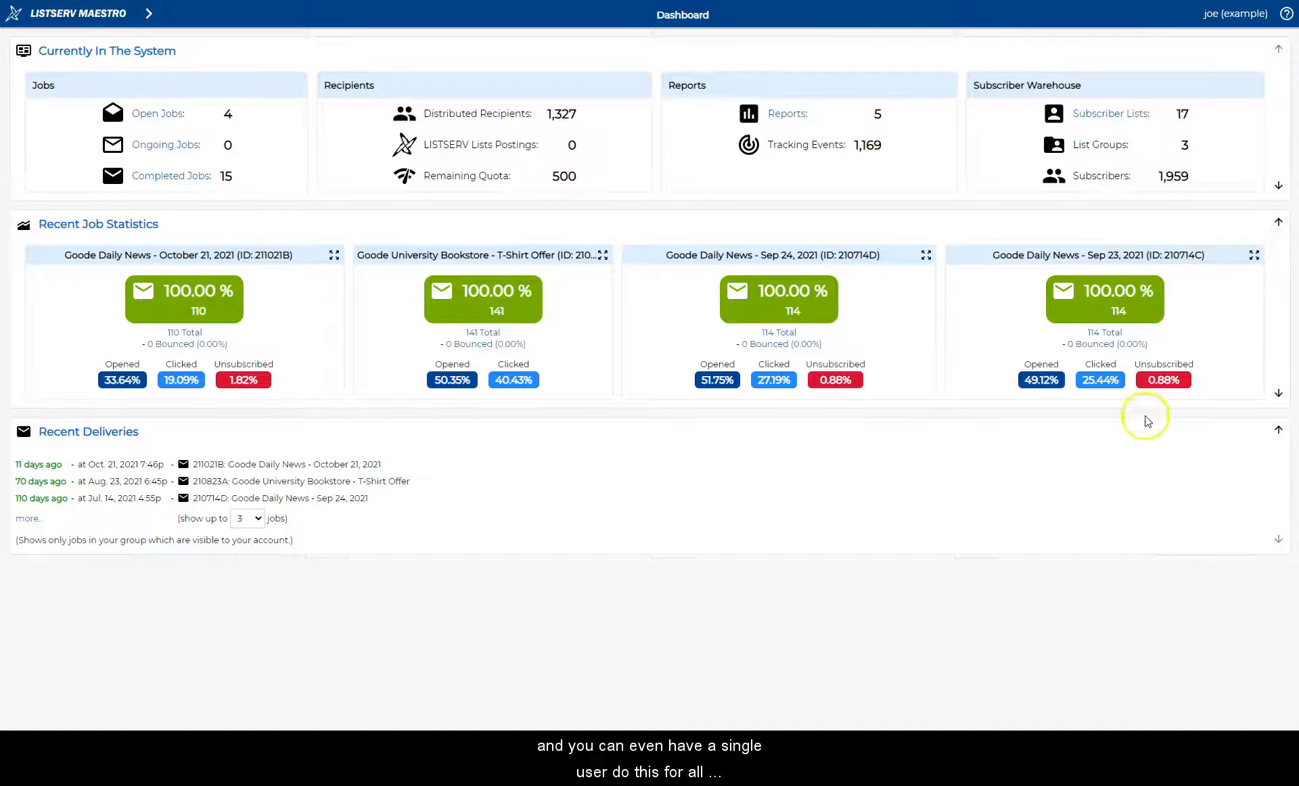
click(1245, 17)
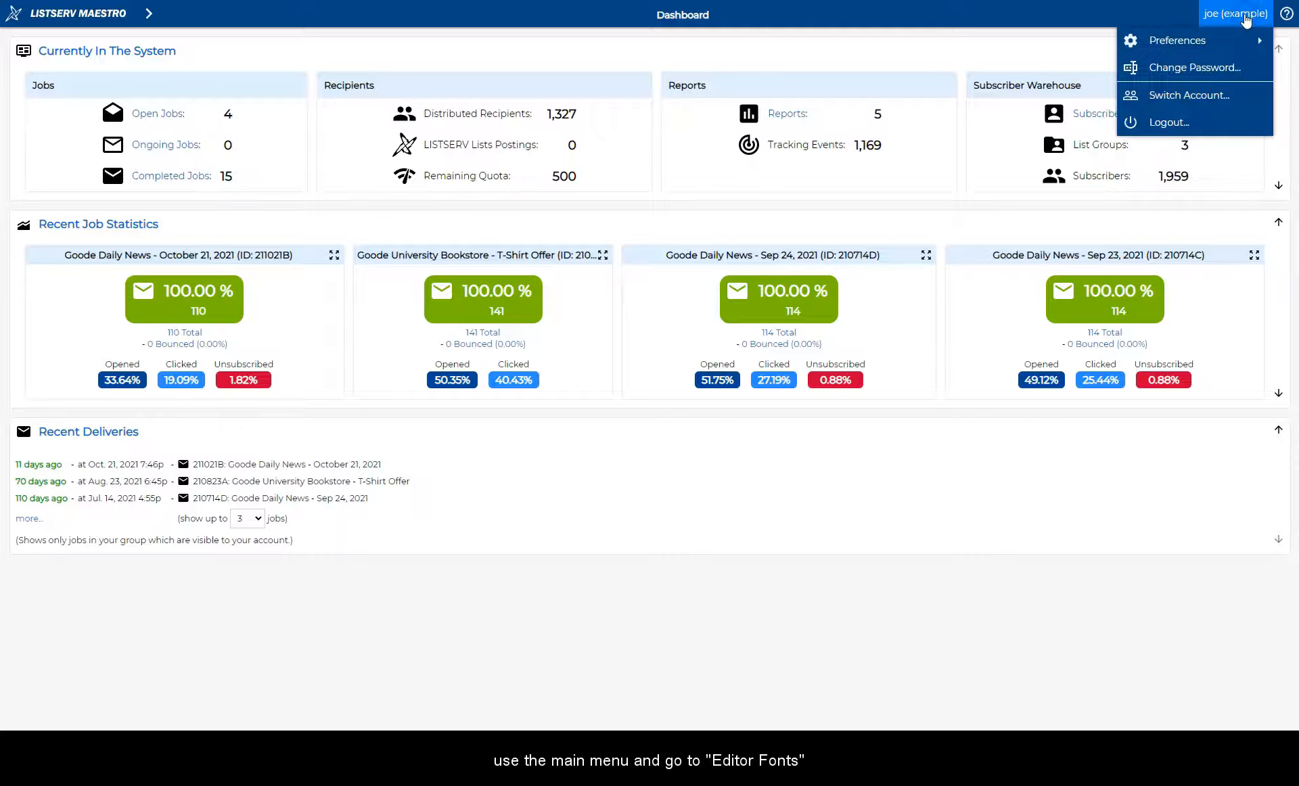
mouse_move(1191, 41)
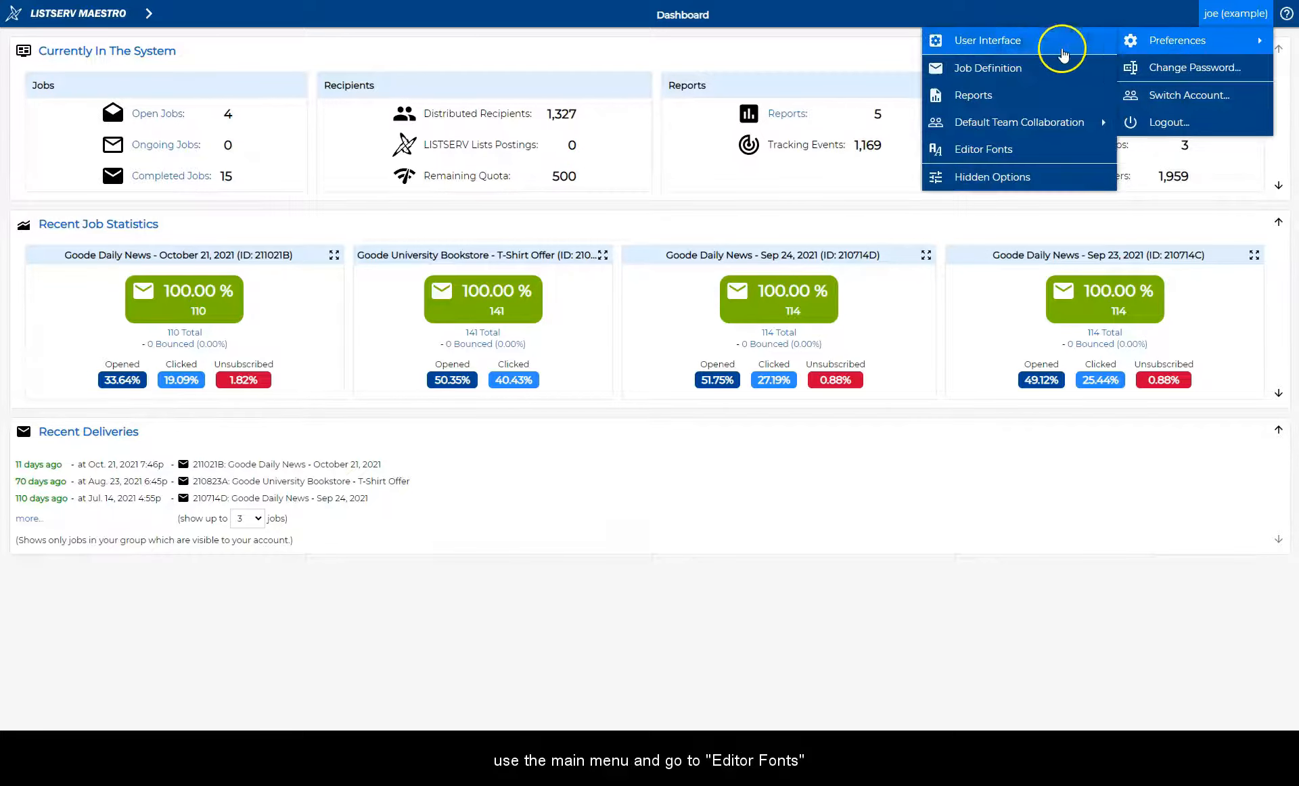
click(1013, 155)
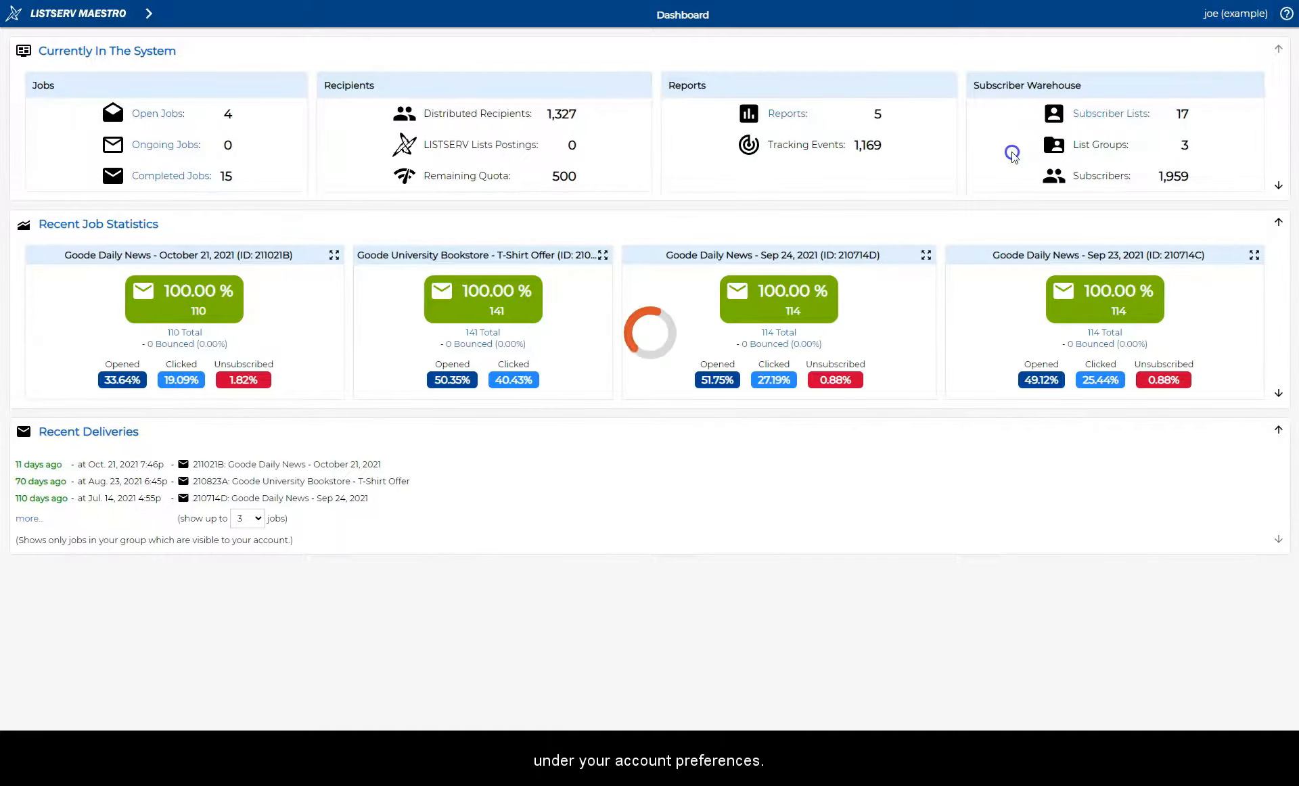
click(1009, 143)
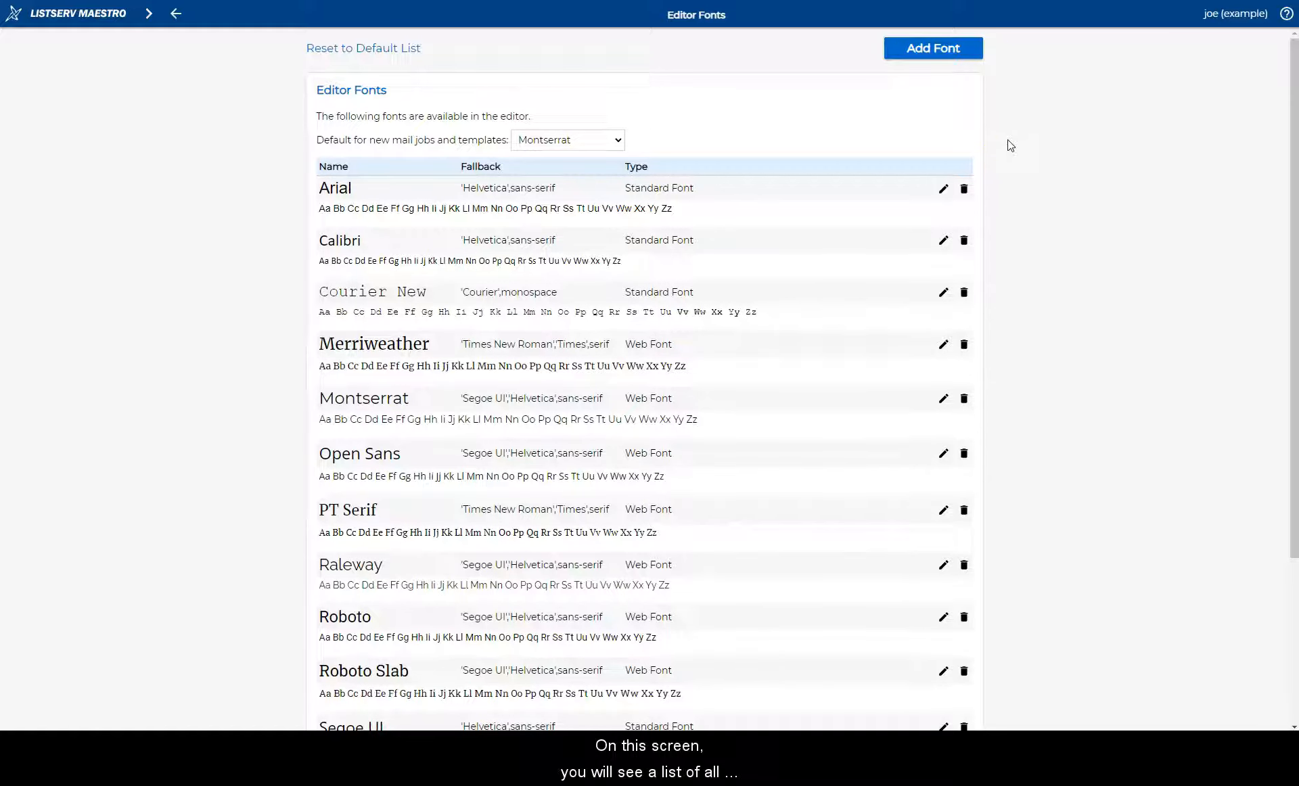
Step: Review the names, fallbacks and types of all fonts in the Editor Fonts list
scroll(1011, 146, down, 3)
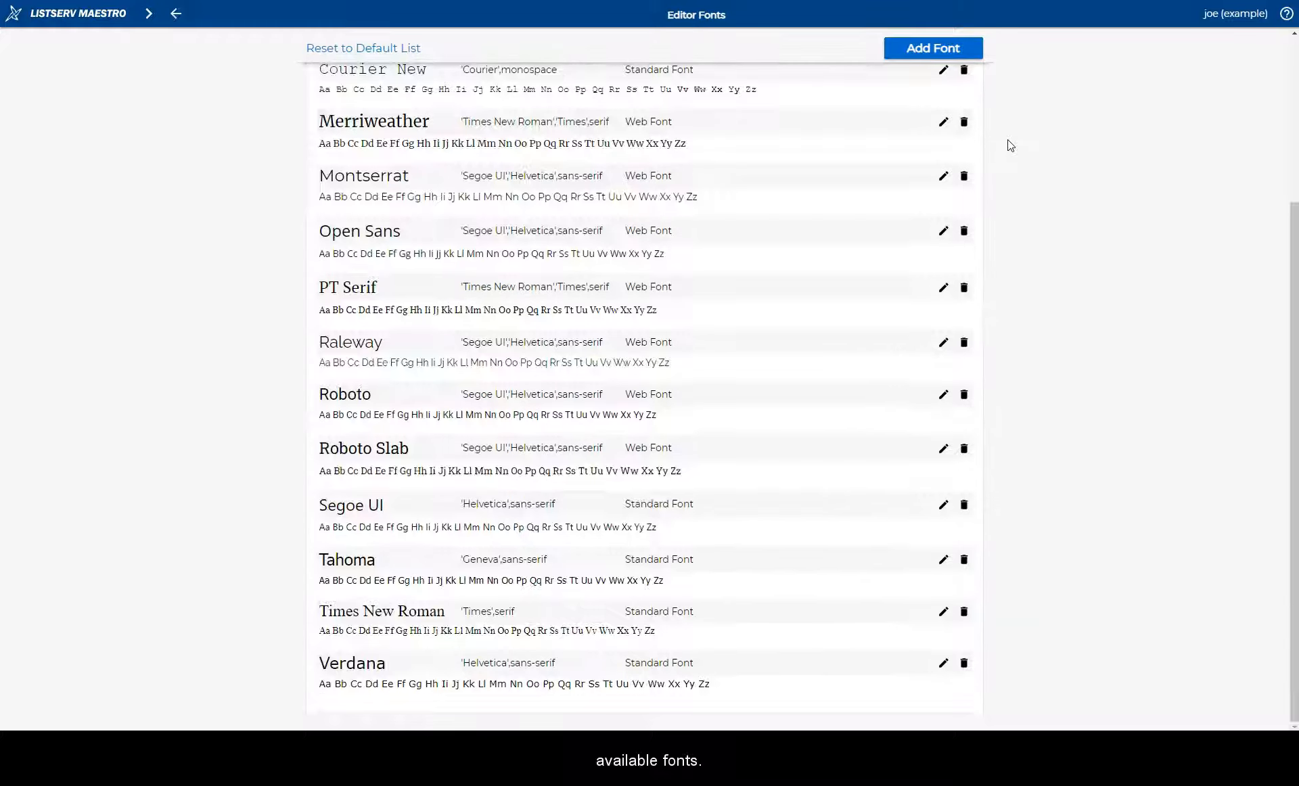
scroll(1010, 146, up, 3)
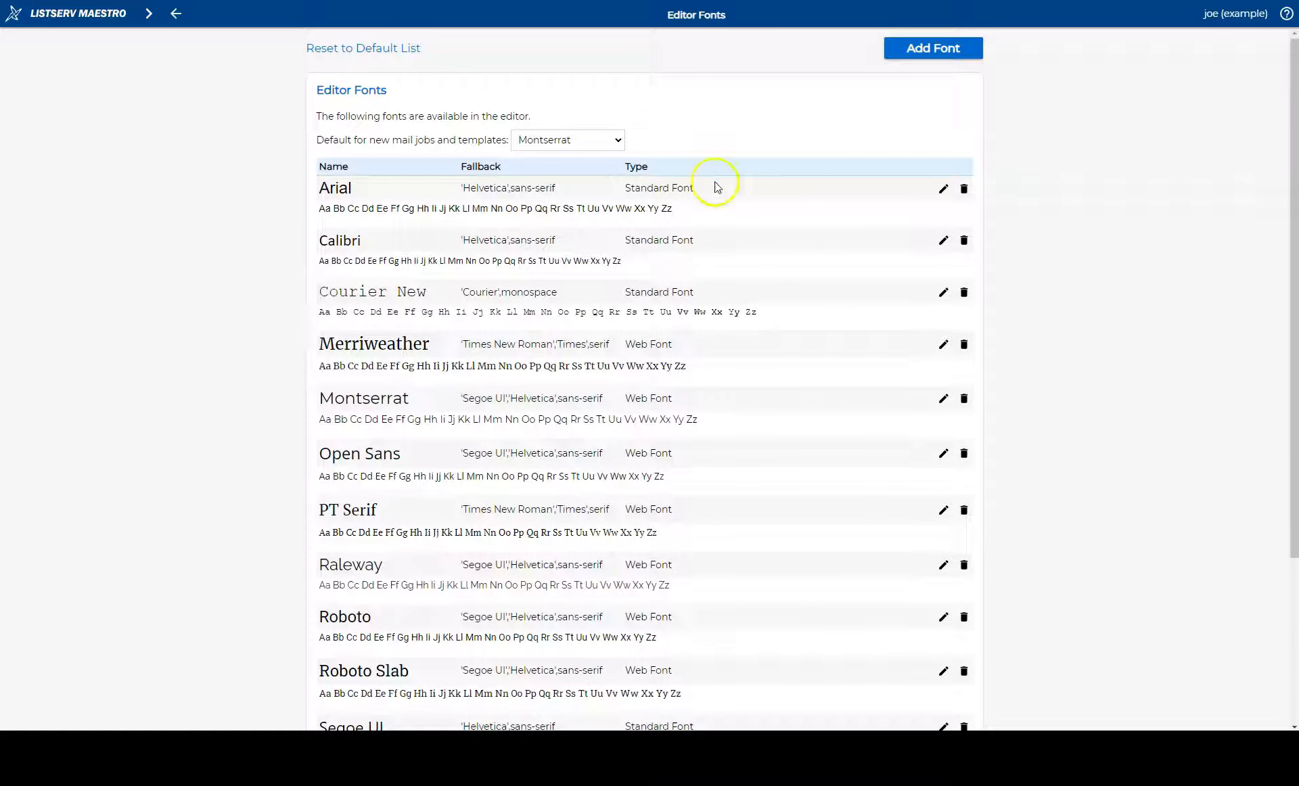
scroll(722, 301, down, 3)
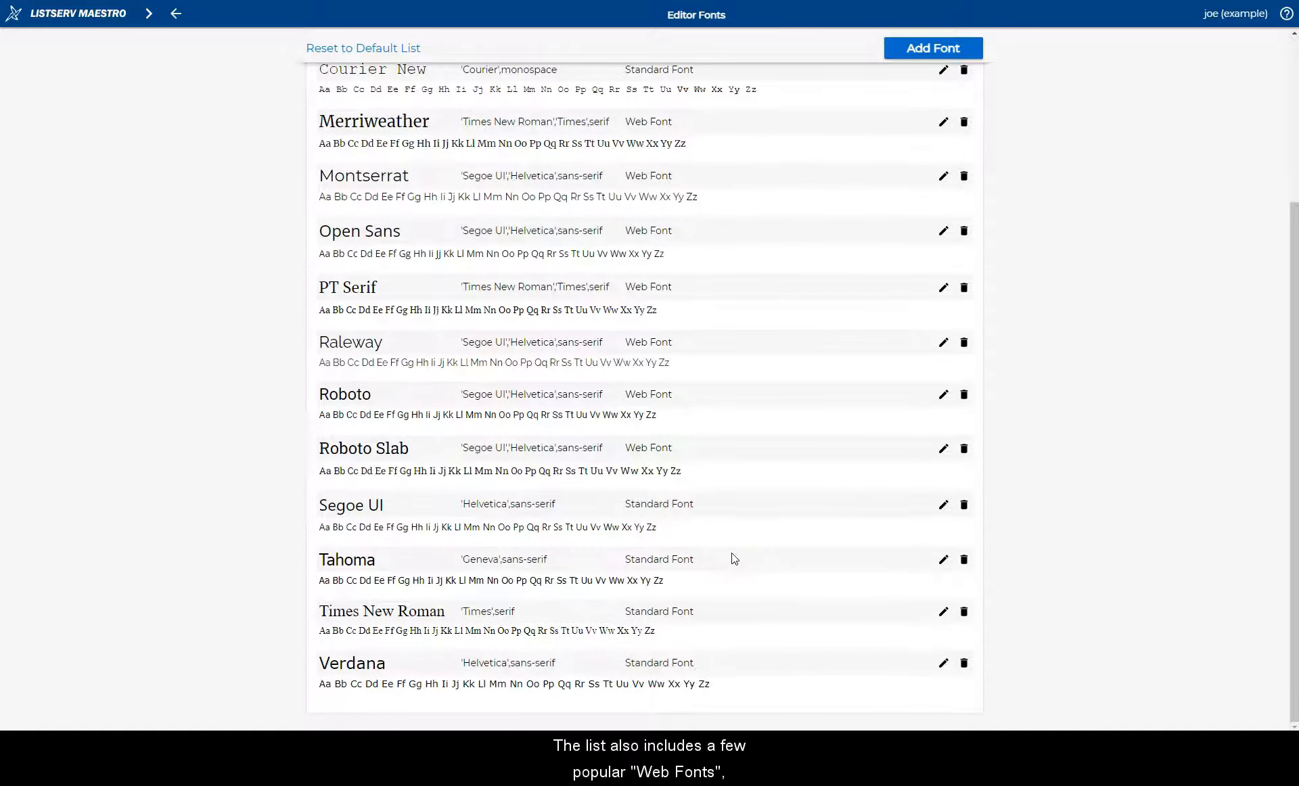
scroll(732, 558, up, 3)
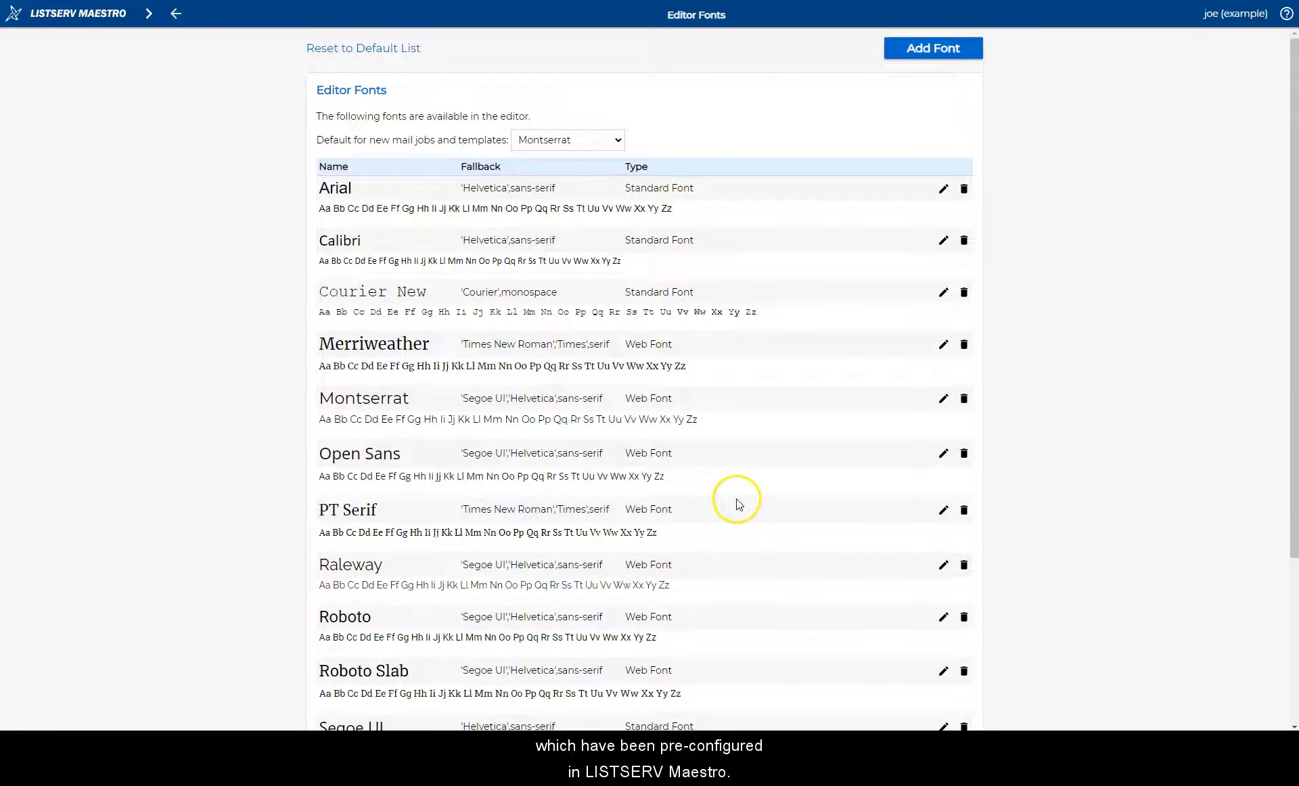
scroll(736, 505, down, 3)
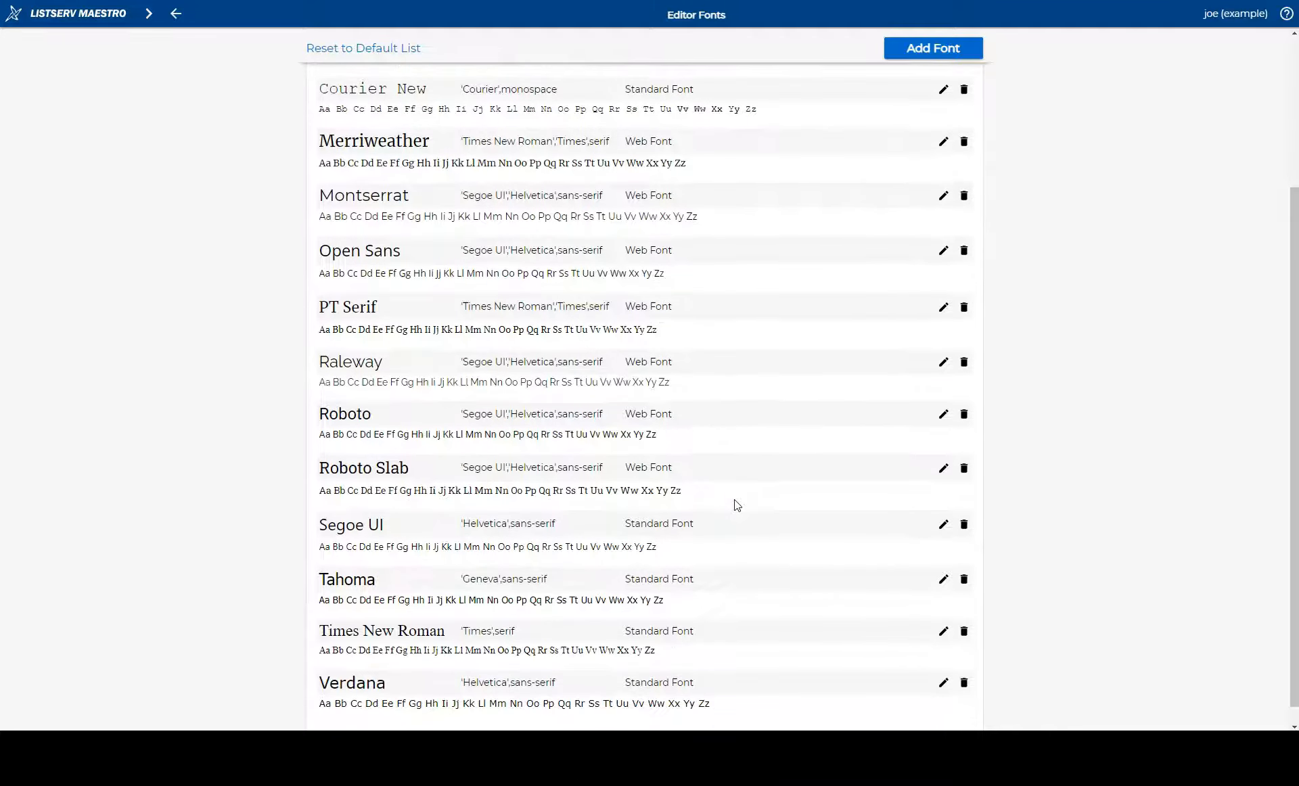
scroll(737, 505, up, 3)
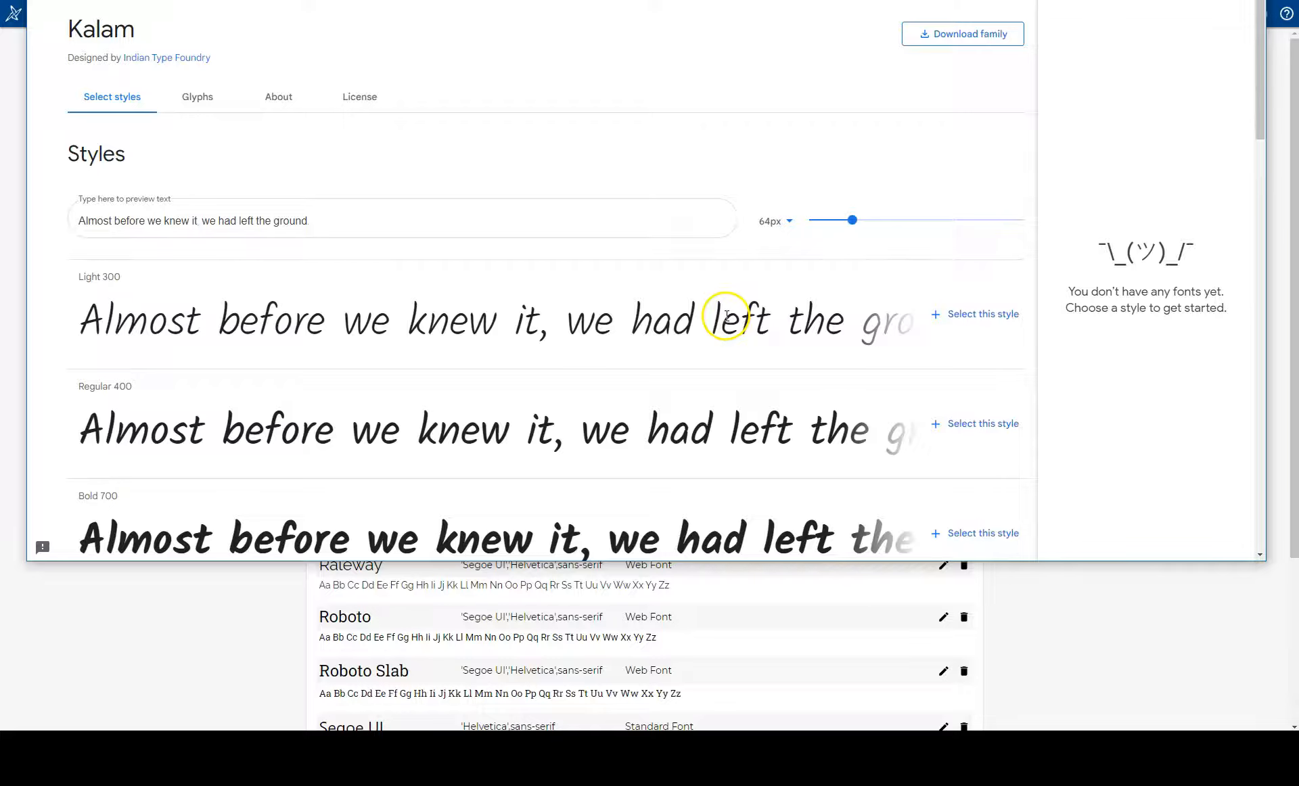
Step: Look over the Kalam font styles on the Google Fonts page, then return to LISTSERV Maestro
scroll(727, 316, down, 2)
scroll(727, 317, up, 1)
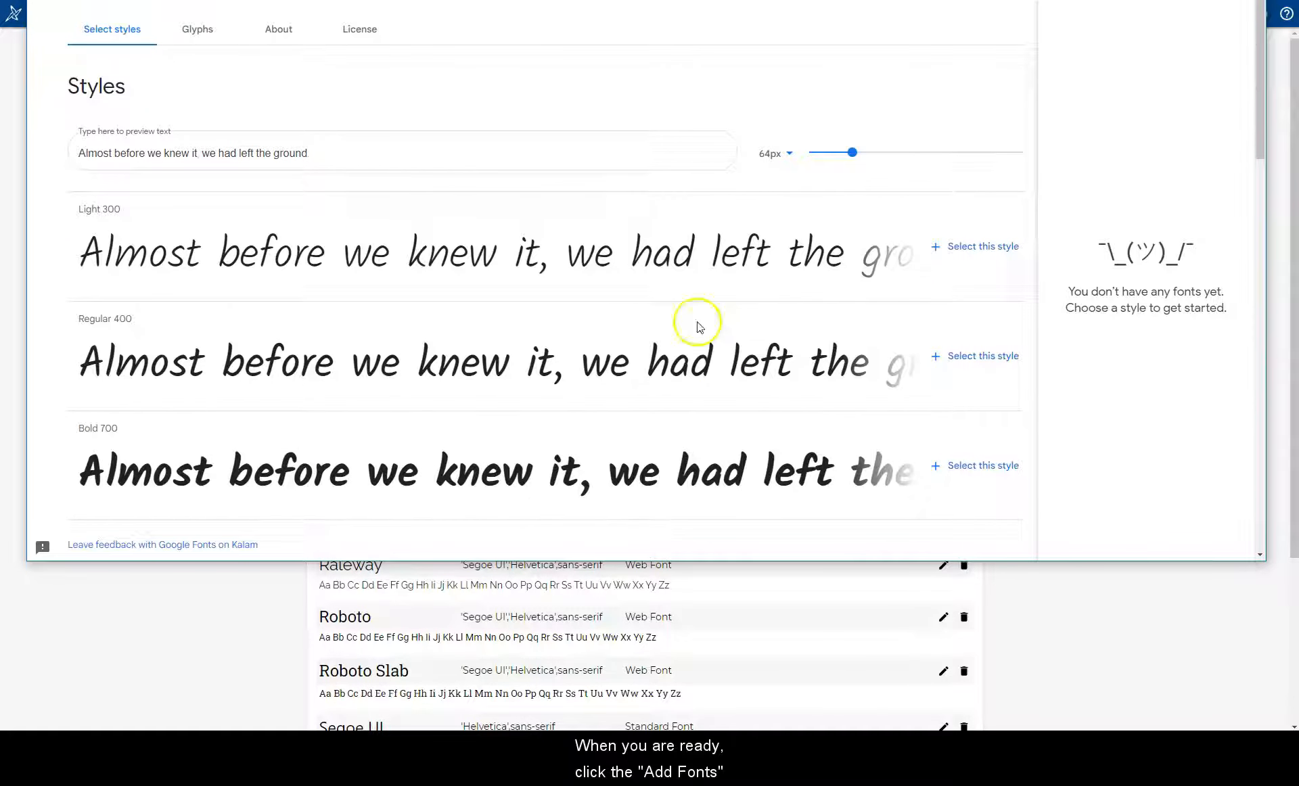
click(244, 614)
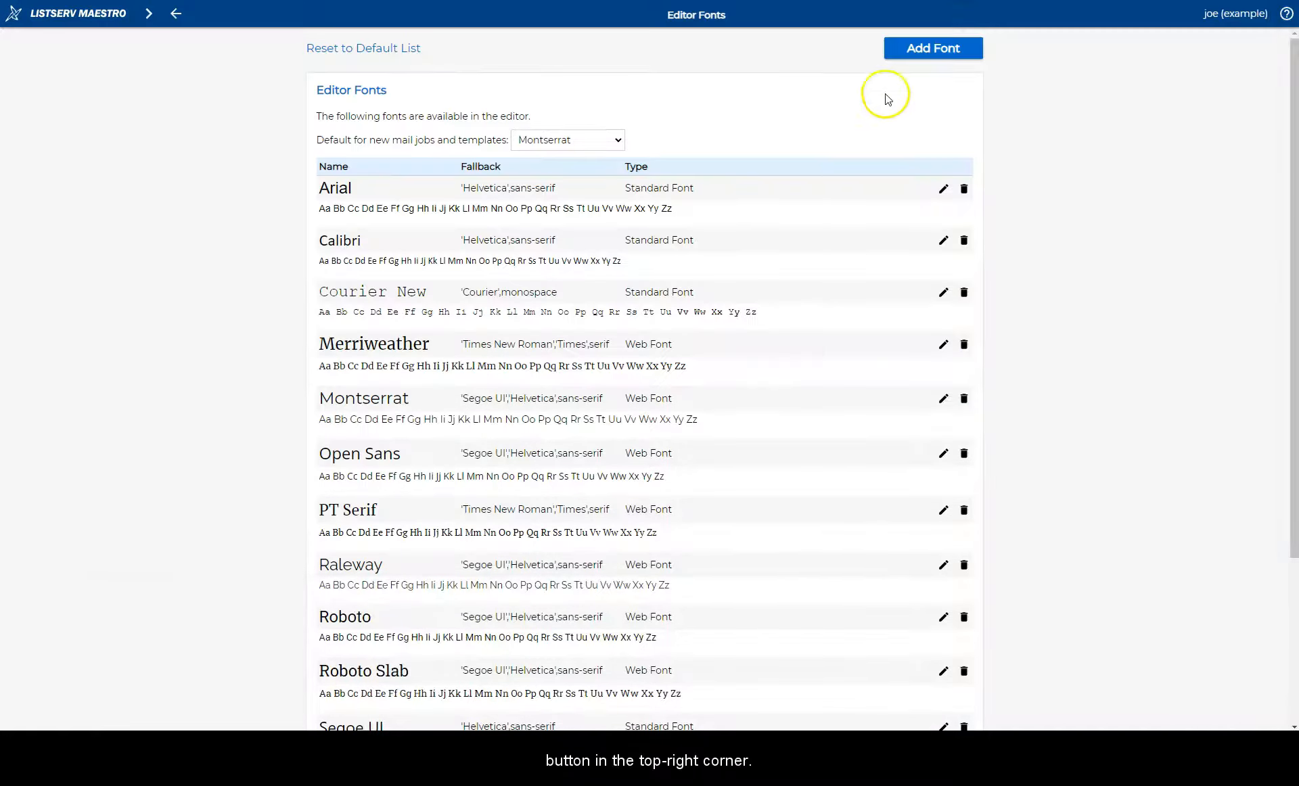
Step: Start a new font definition named Kalam with cursive as the default fallback and Web Font as the font type
click(930, 47)
click(547, 309)
text(K)
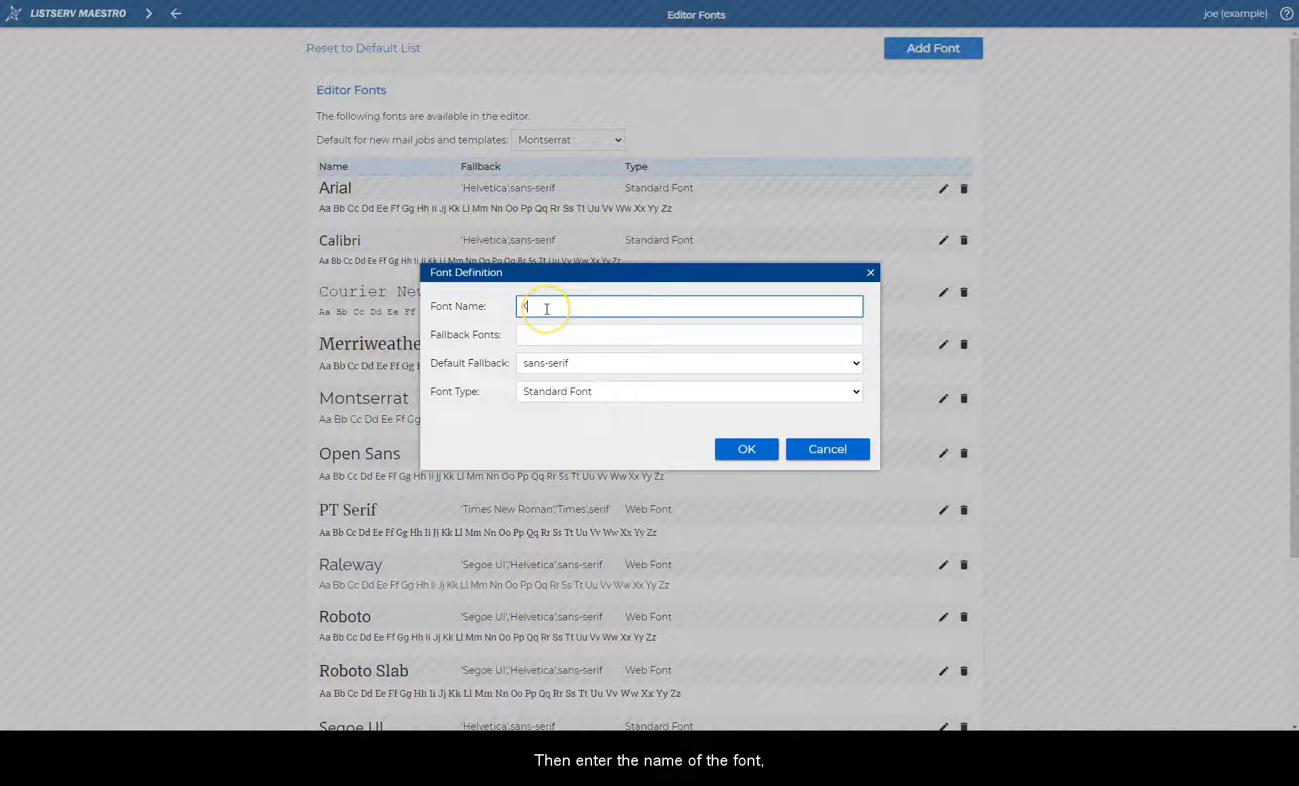
text(alam)
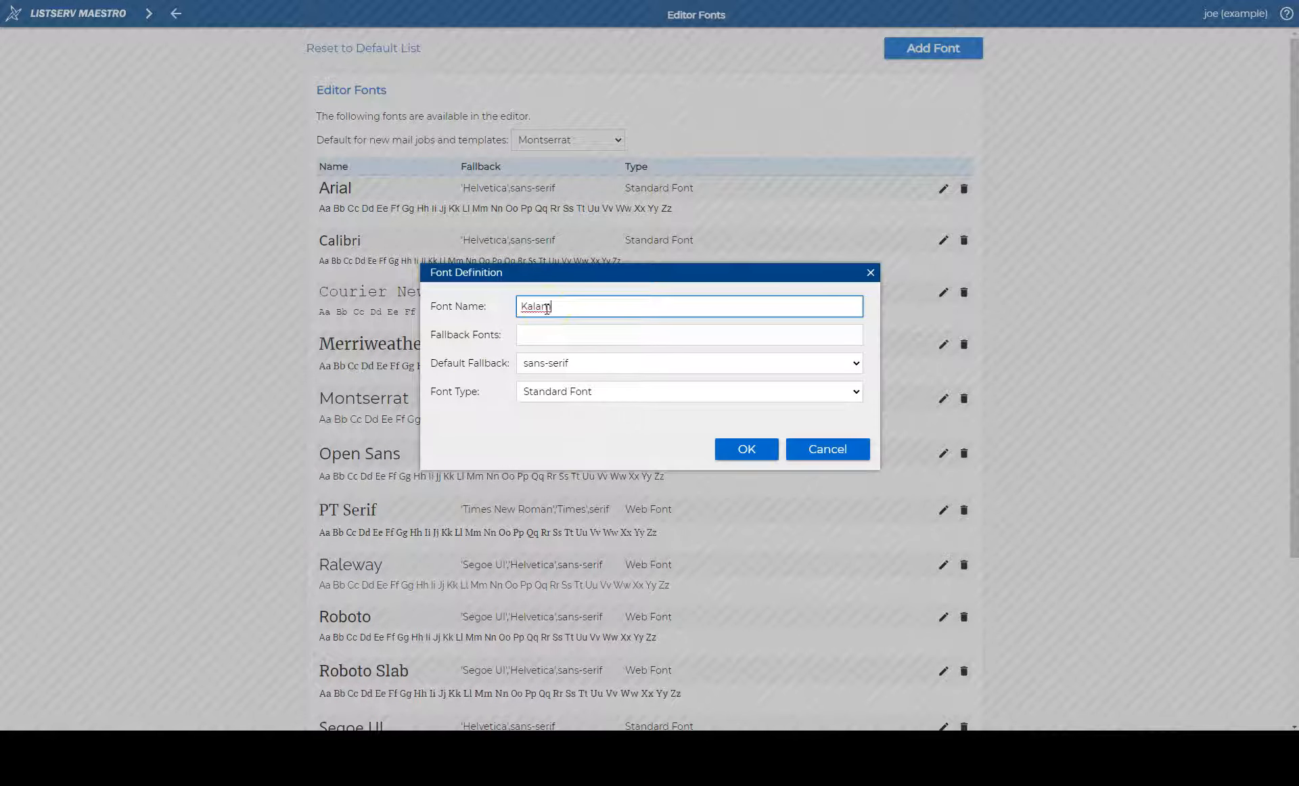
click(587, 339)
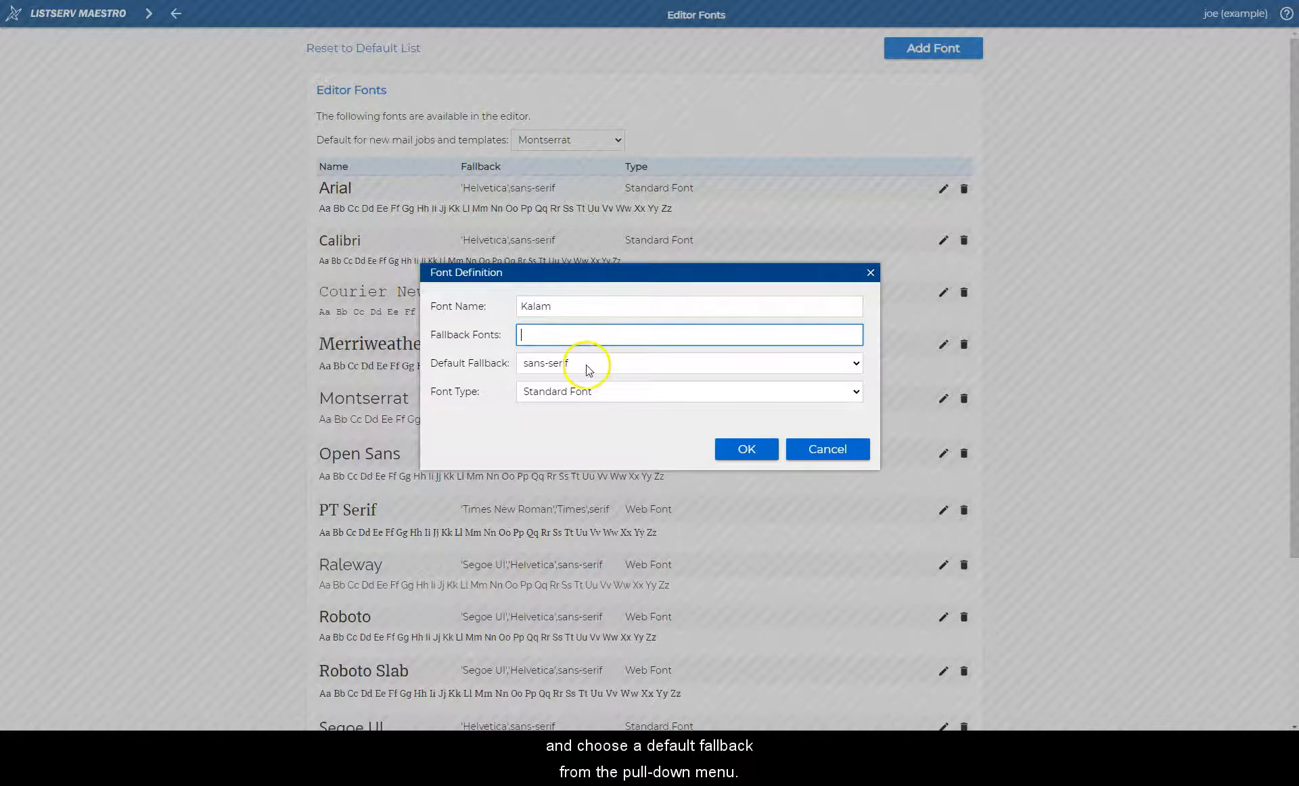
click(590, 369)
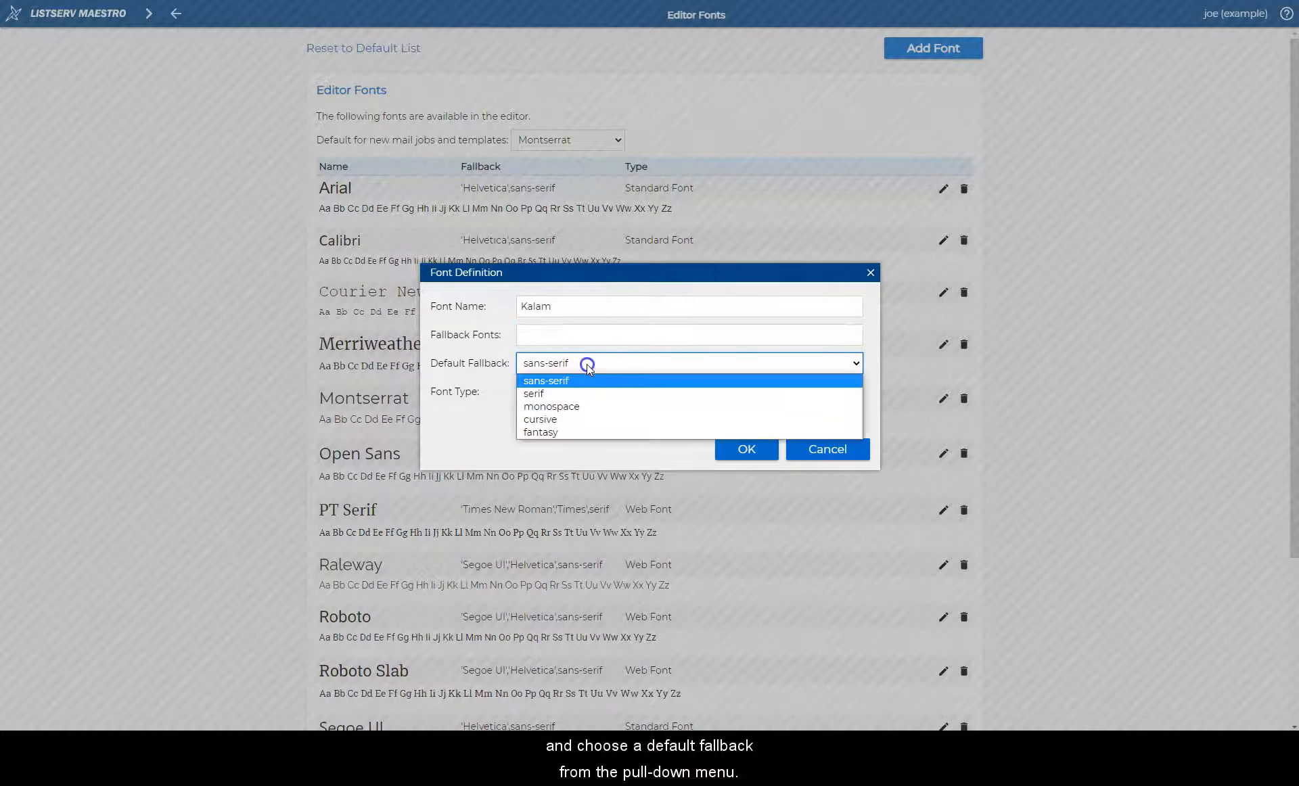
click(565, 425)
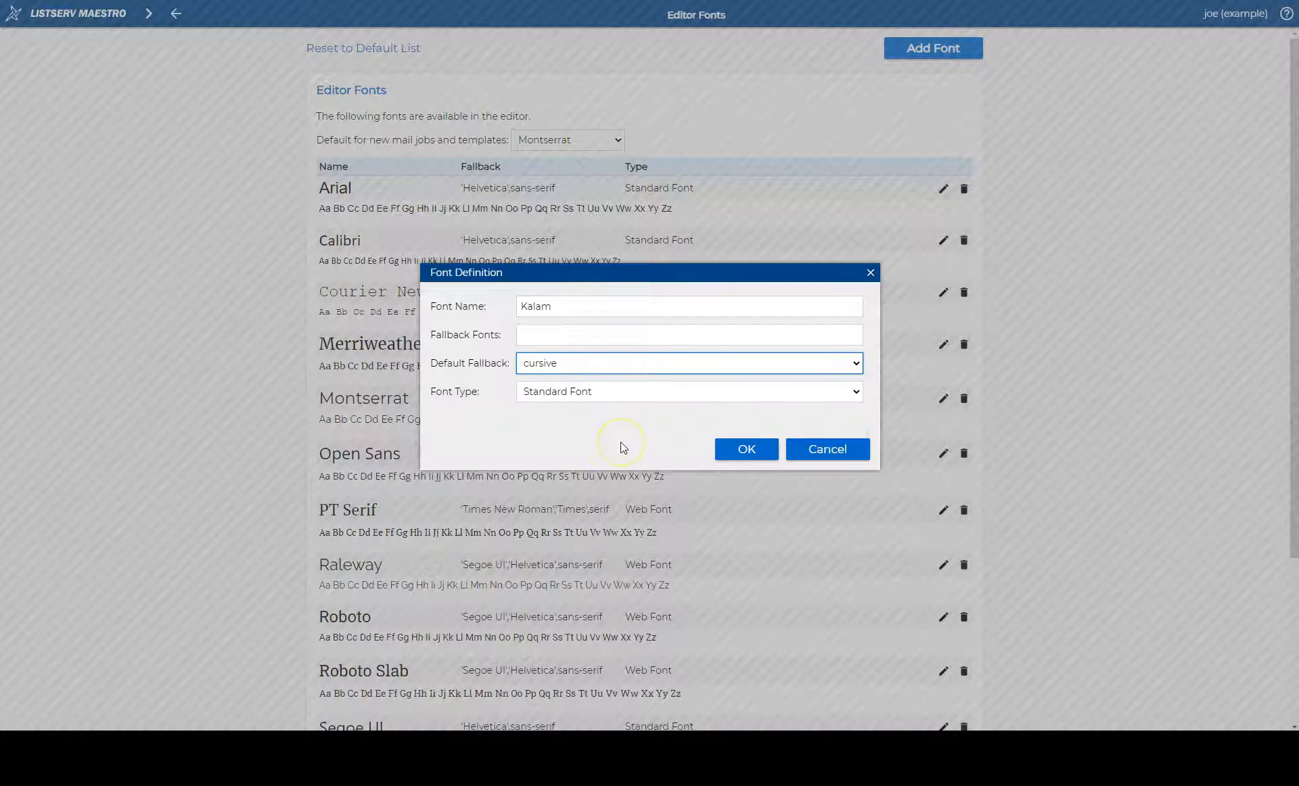
click(621, 444)
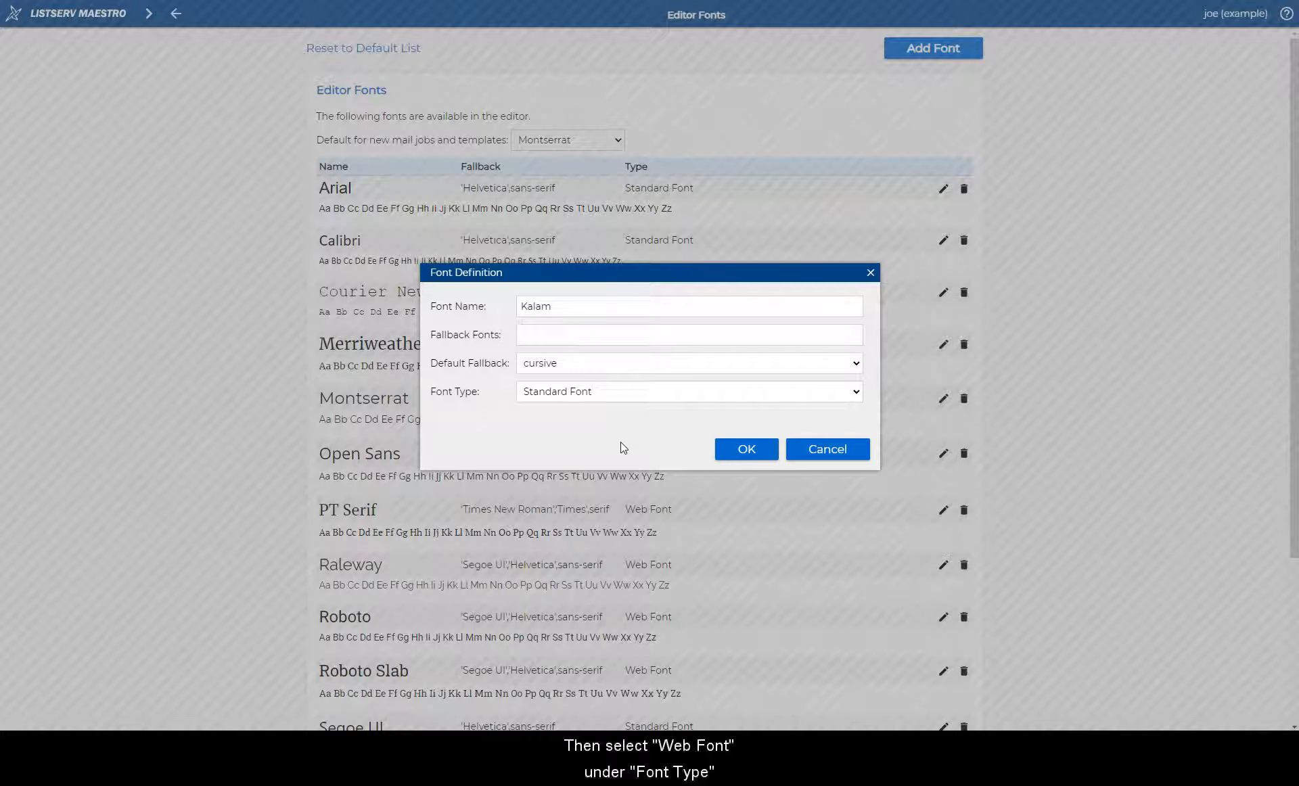
click(614, 391)
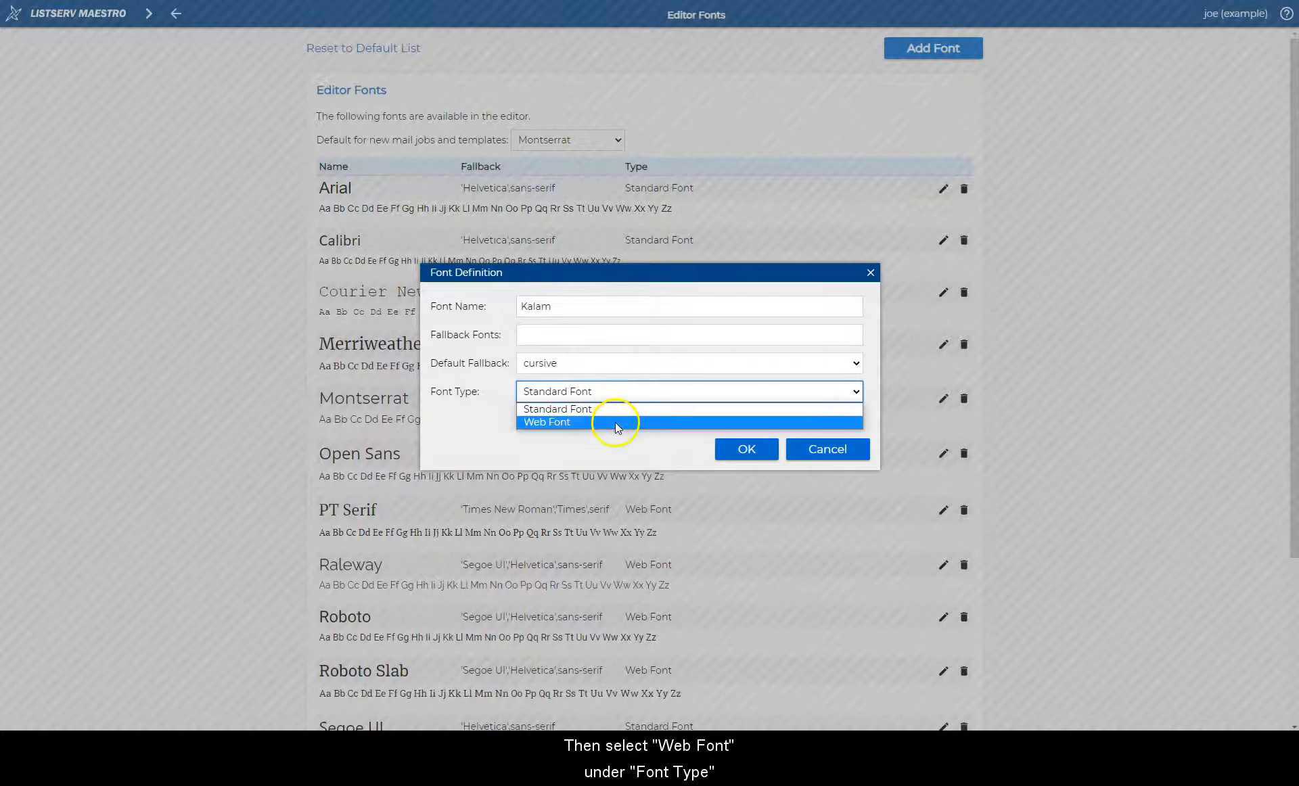
click(615, 422)
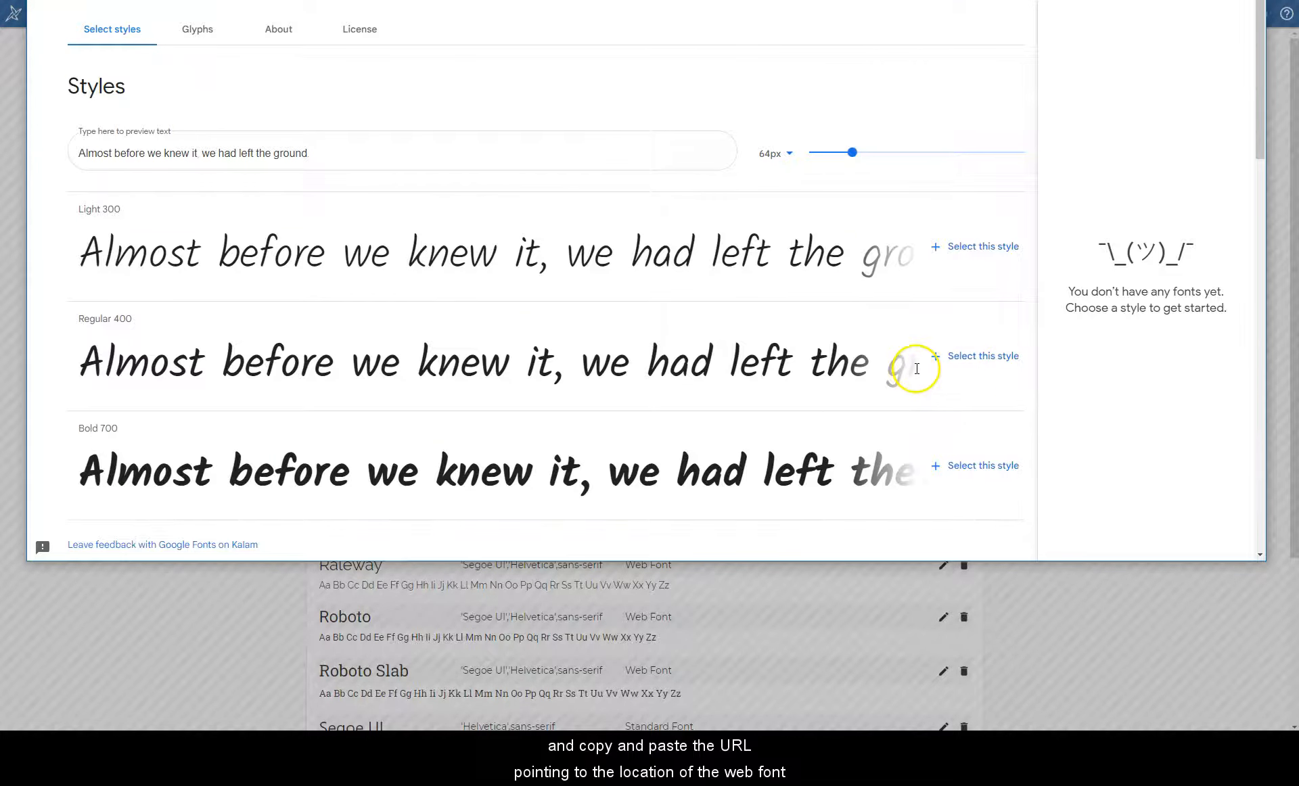
click(984, 357)
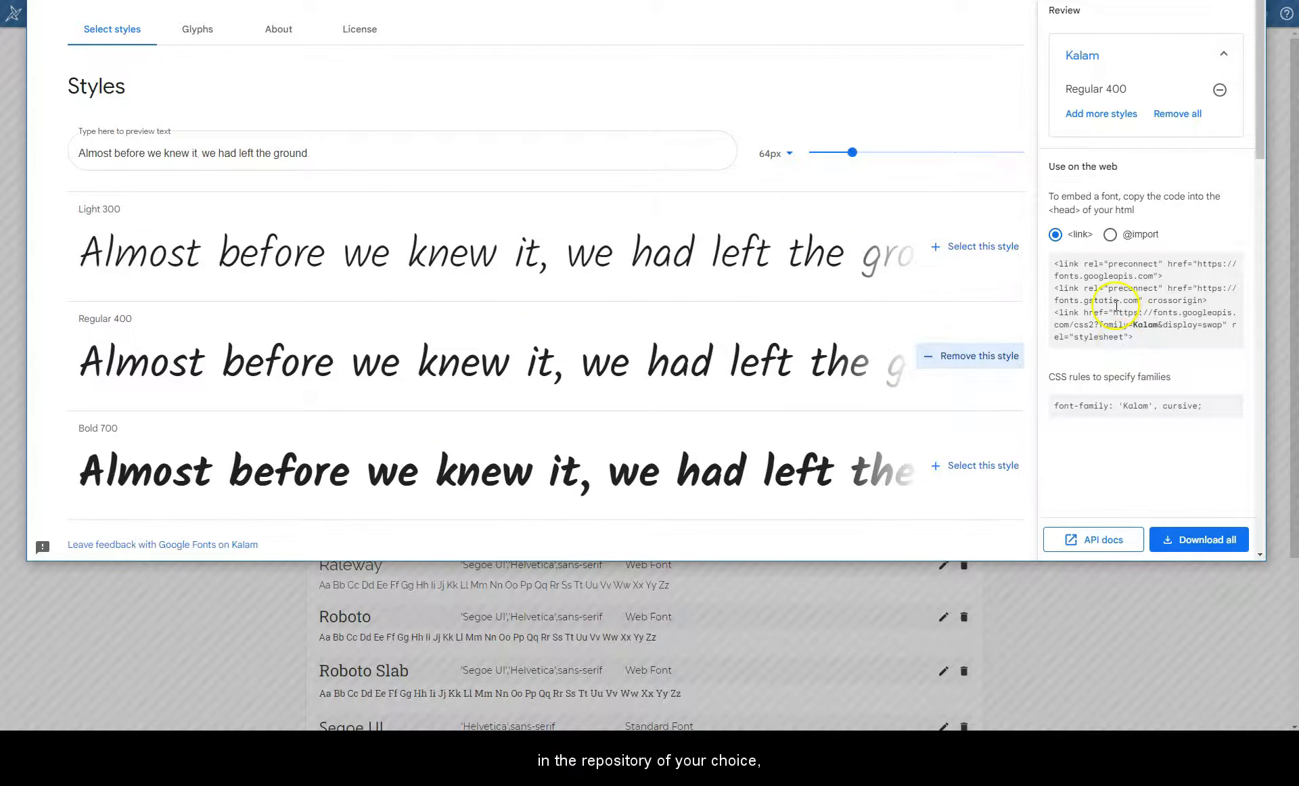
drag(1115, 312, 1223, 329)
key(ctrl+c)
Step: Return to LISTSERV Maestro, paste the copied URL into the Kalam font definition and save the font
click(892, 599)
click(584, 417)
key(ctrl+v)
click(758, 450)
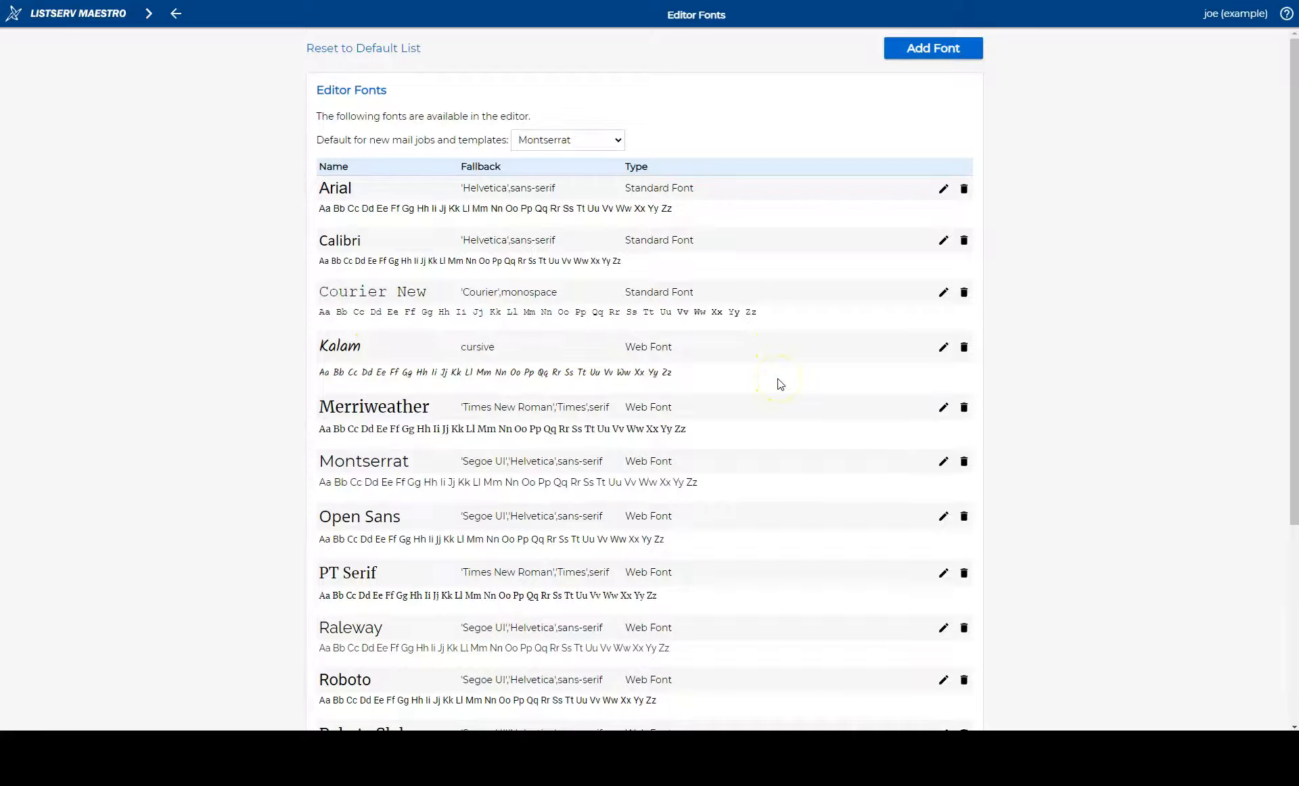
Step: Go to the templates and open the definition of the user-defined Daily News template
click(149, 14)
click(86, 147)
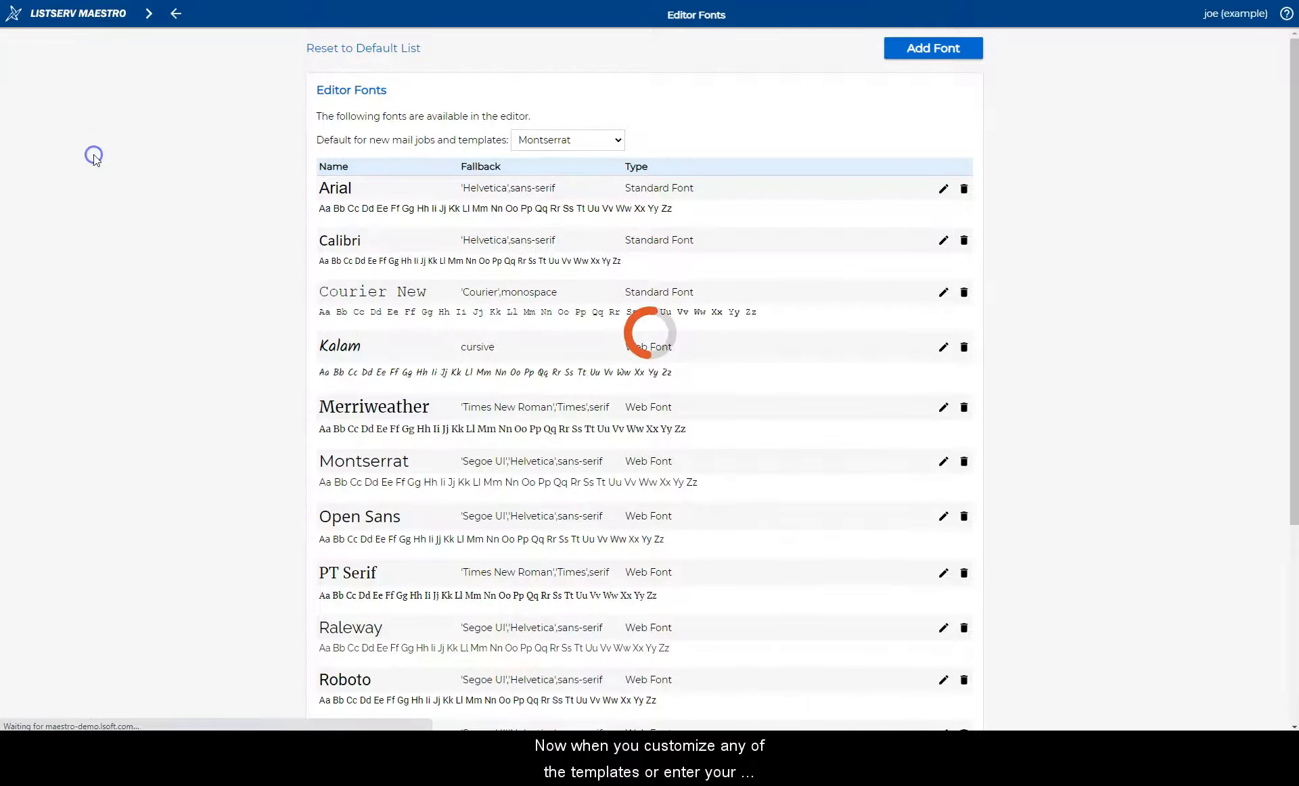
click(86, 53)
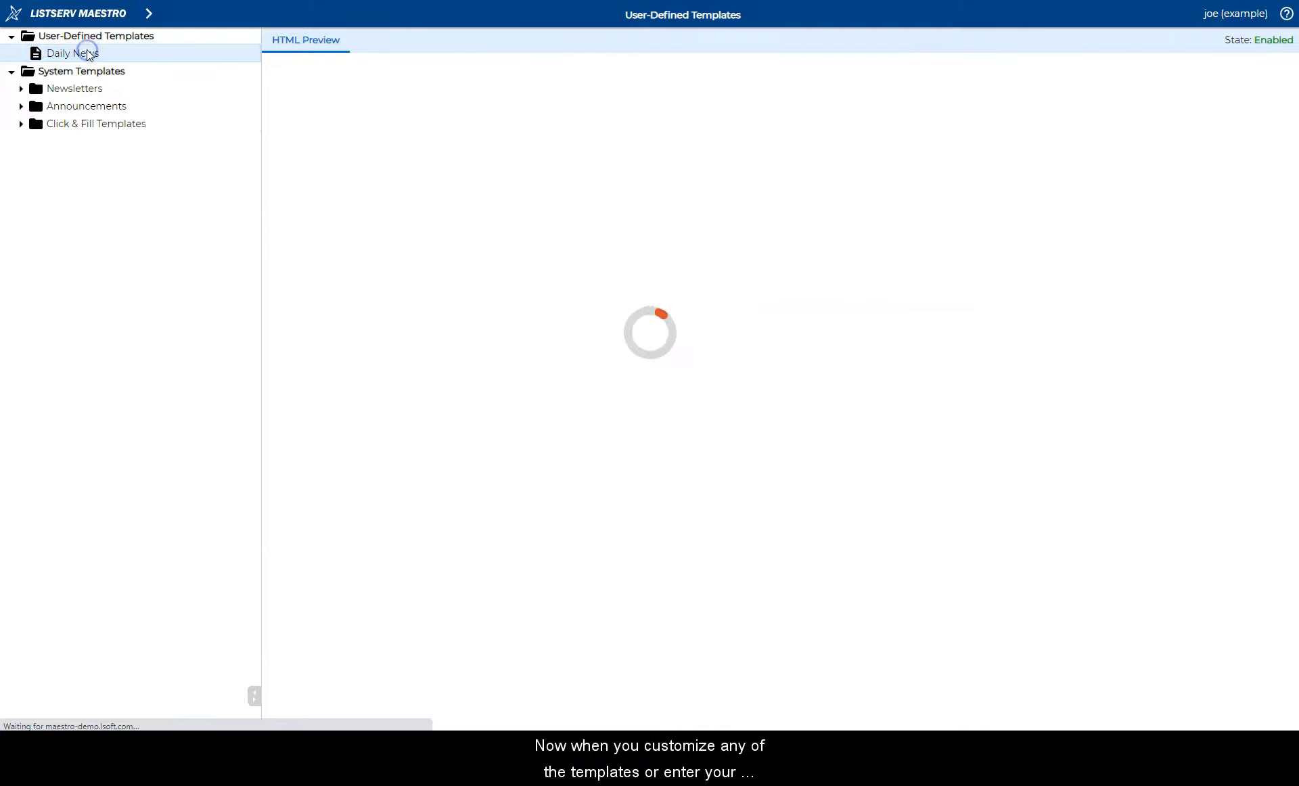
right_click(87, 53)
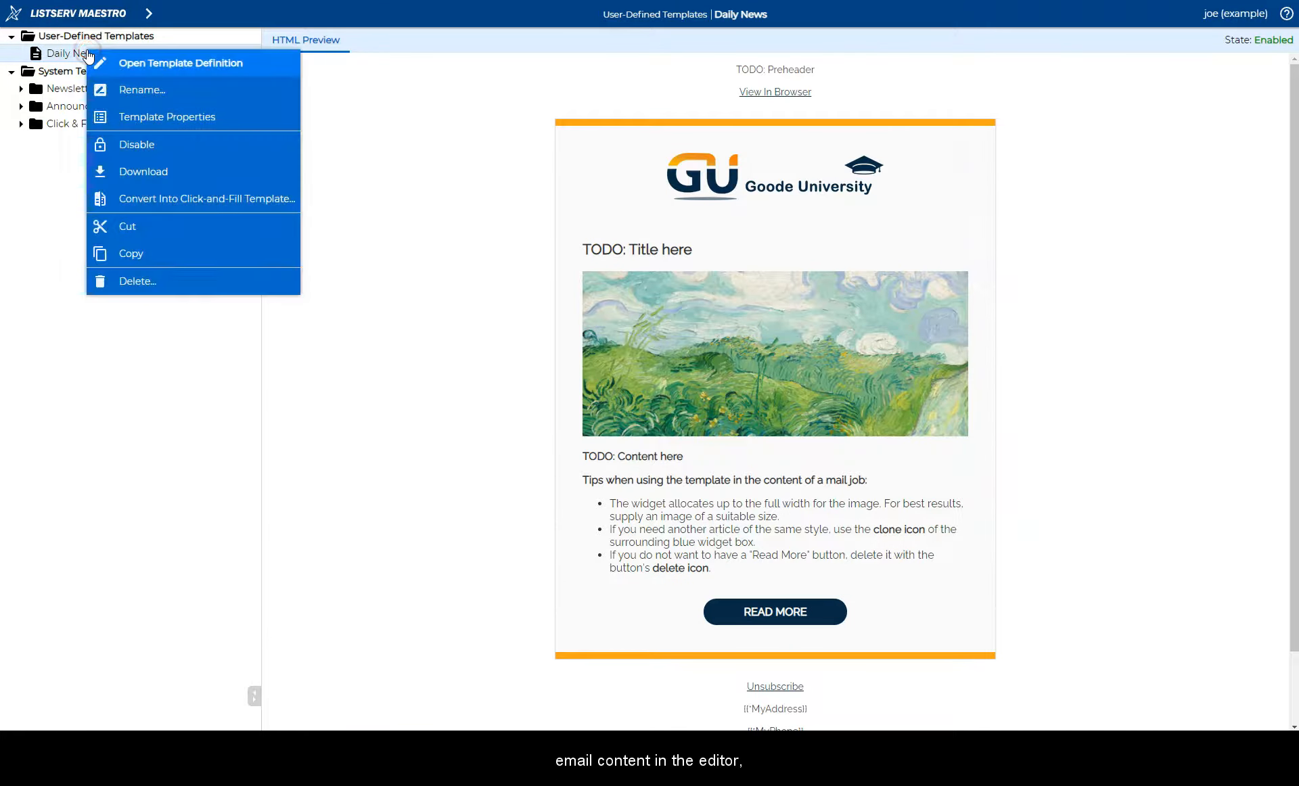
click(169, 65)
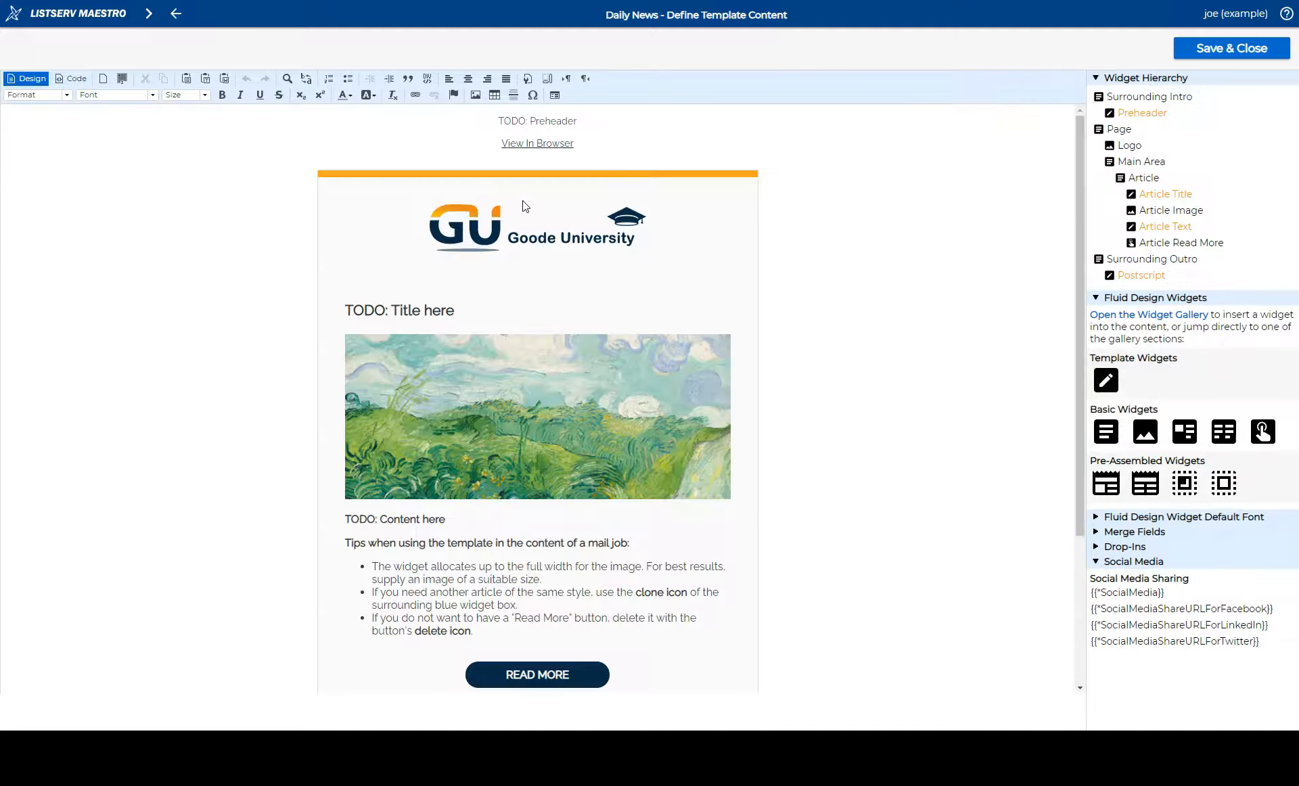
Step: Set the font of the article title "TODO: Title here" to Kalam
drag(474, 312, 426, 313)
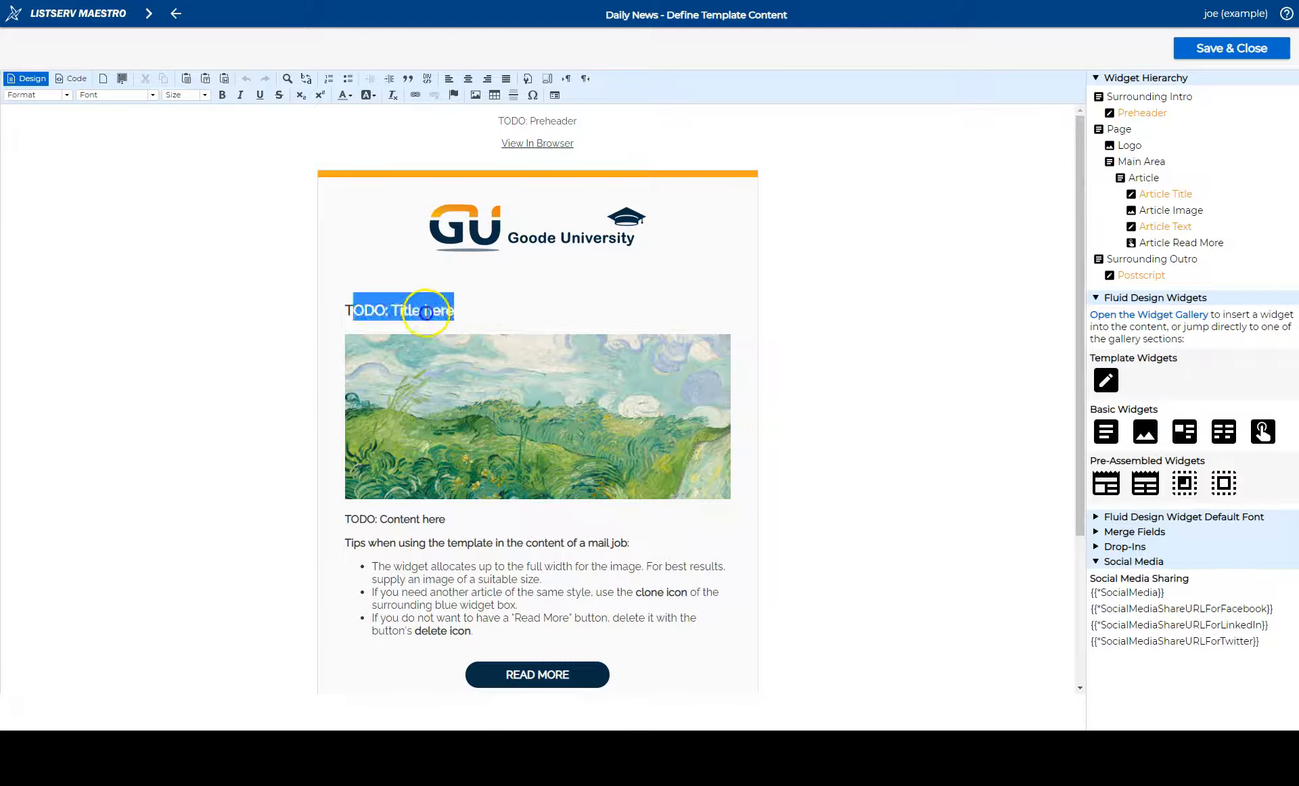
click(153, 95)
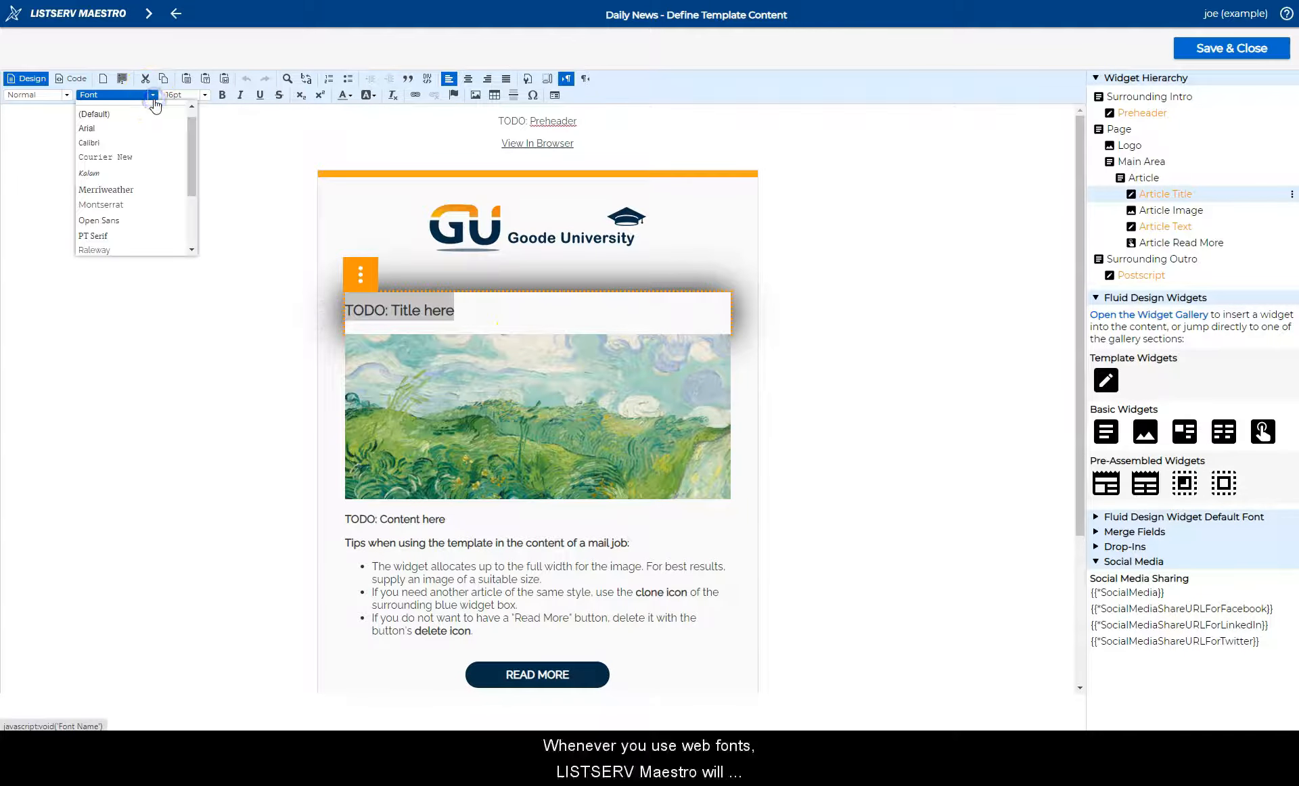
click(117, 173)
Step: Set the font of the whole article text block below the image, from "TODO: Content here" through the tips list, to Kalam
click(498, 576)
scroll(498, 577, down, 1)
drag(477, 574, 333, 465)
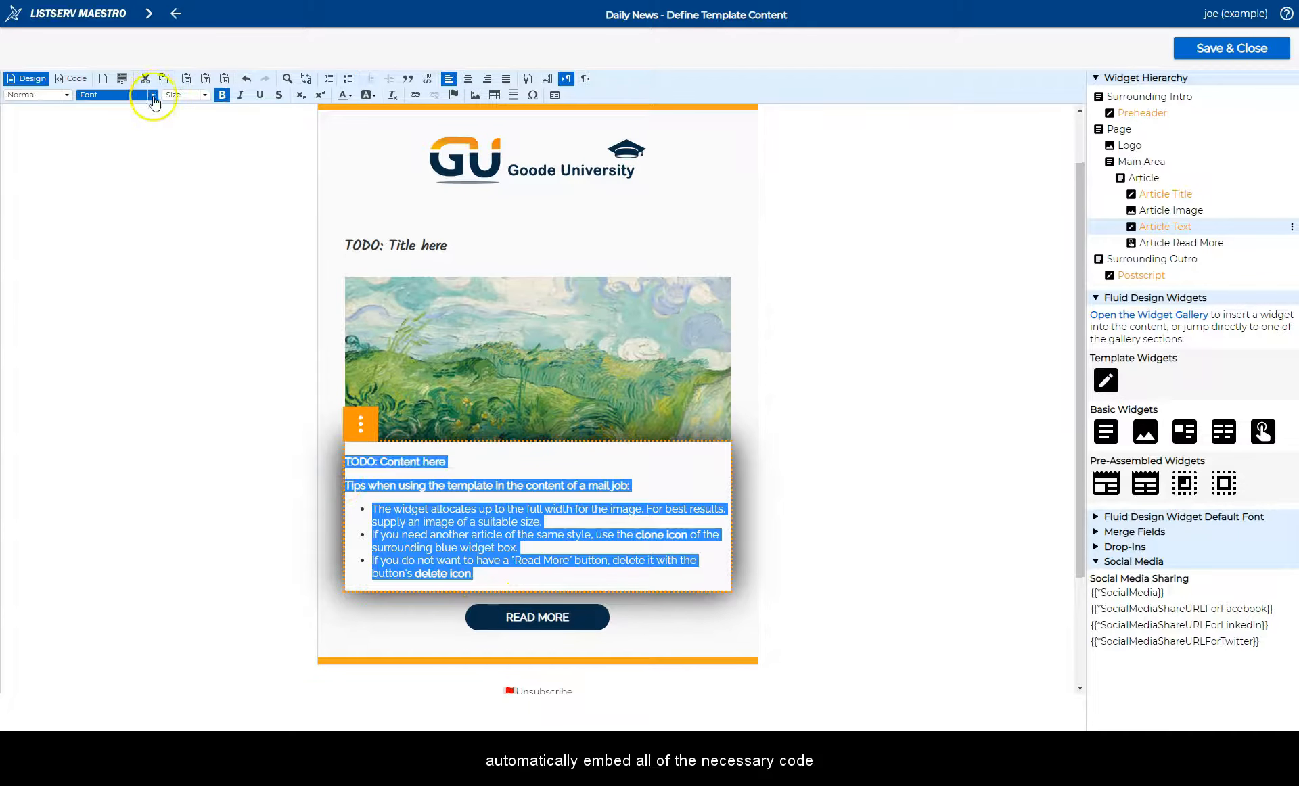
click(153, 96)
click(116, 184)
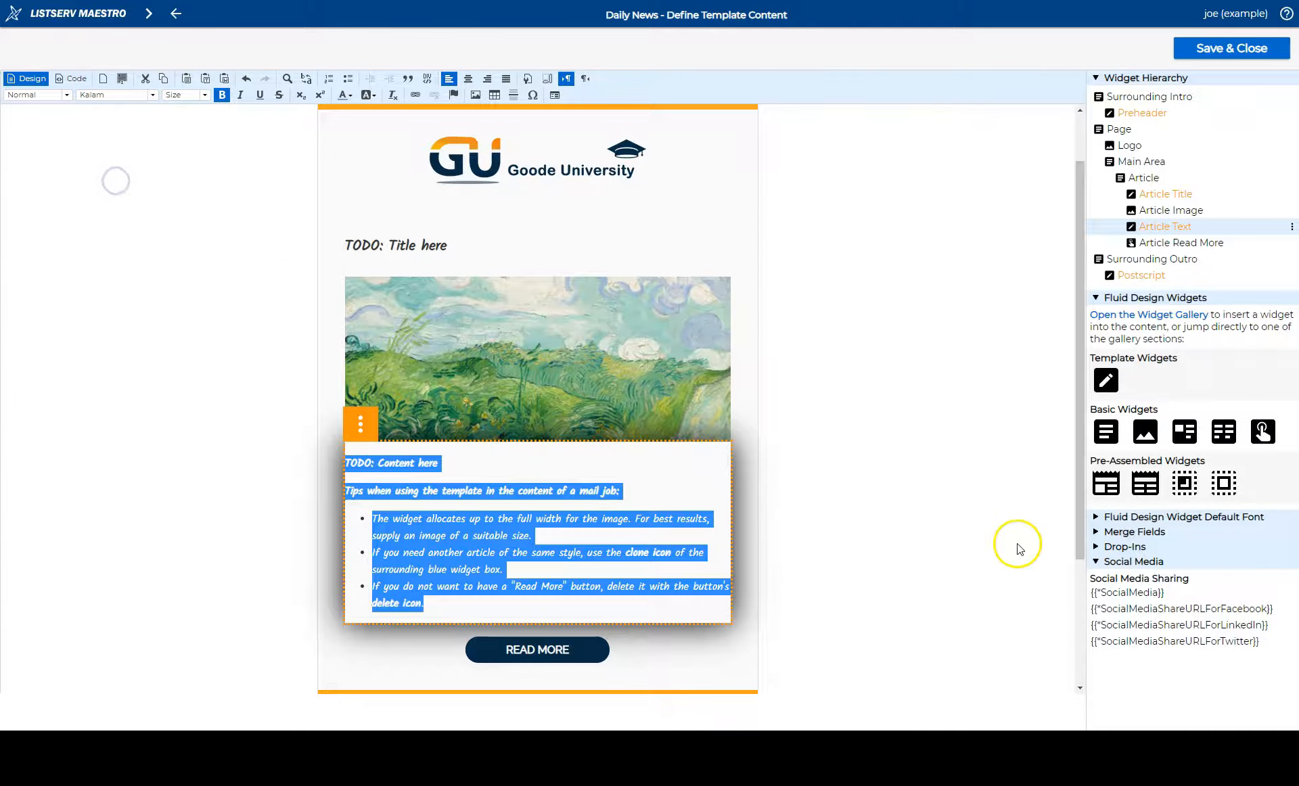
click(903, 535)
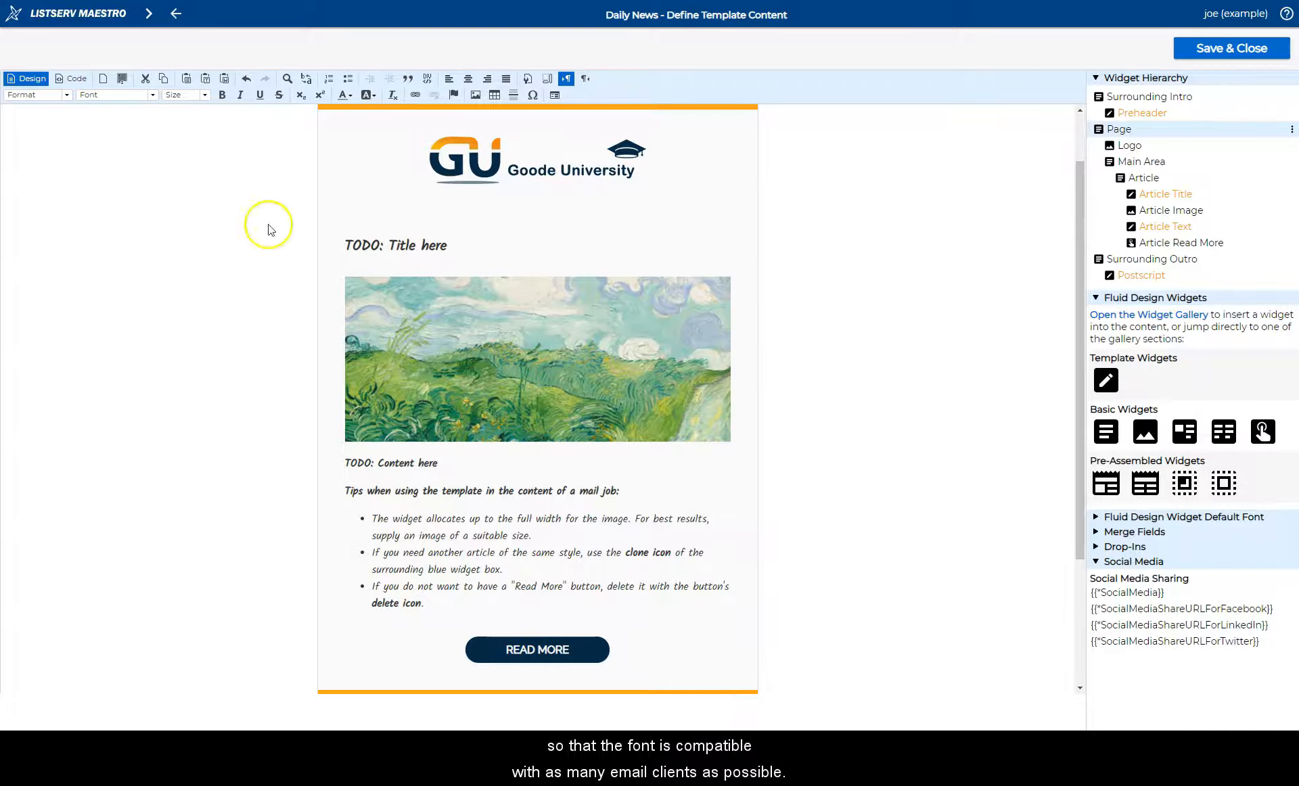
Step: Go to the mail jobs and open the email content definition of the job "Goode Daily News - November 1, 2021"
click(149, 19)
click(92, 60)
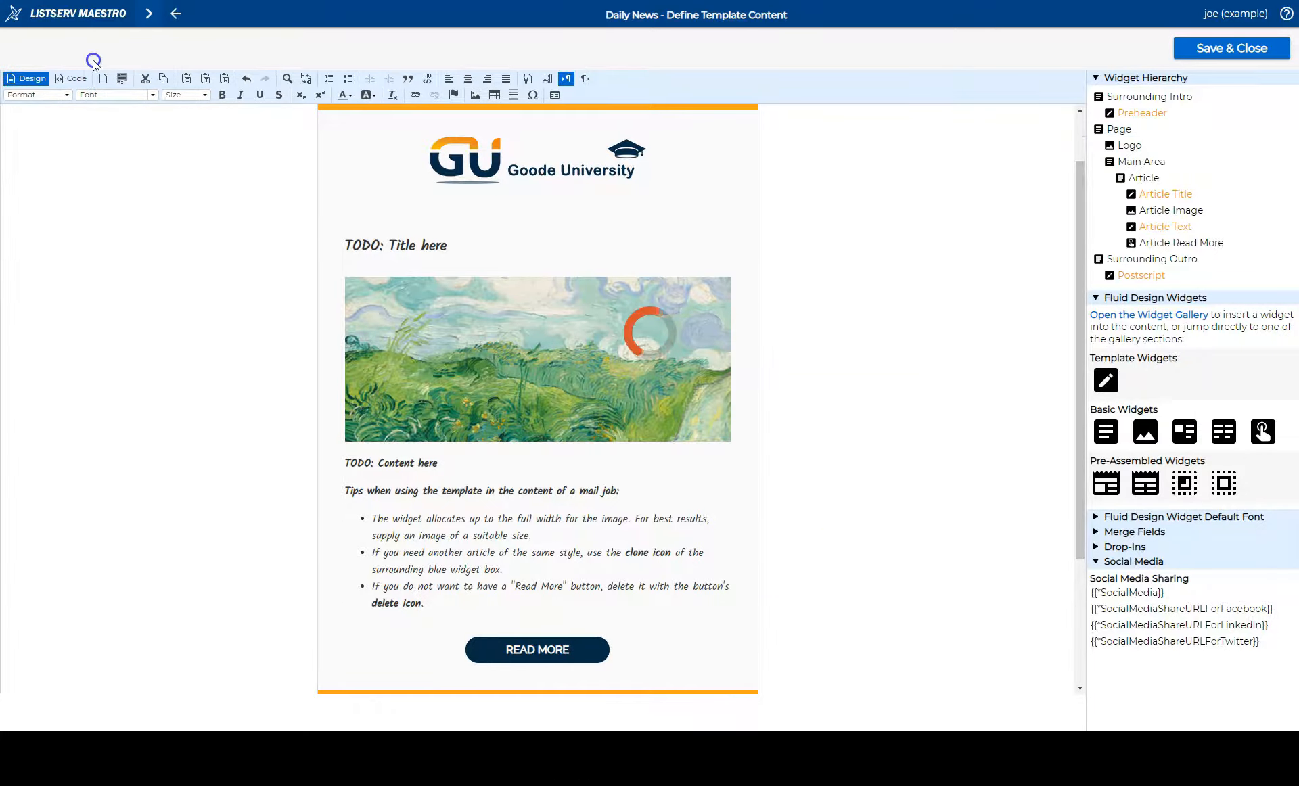
click(444, 116)
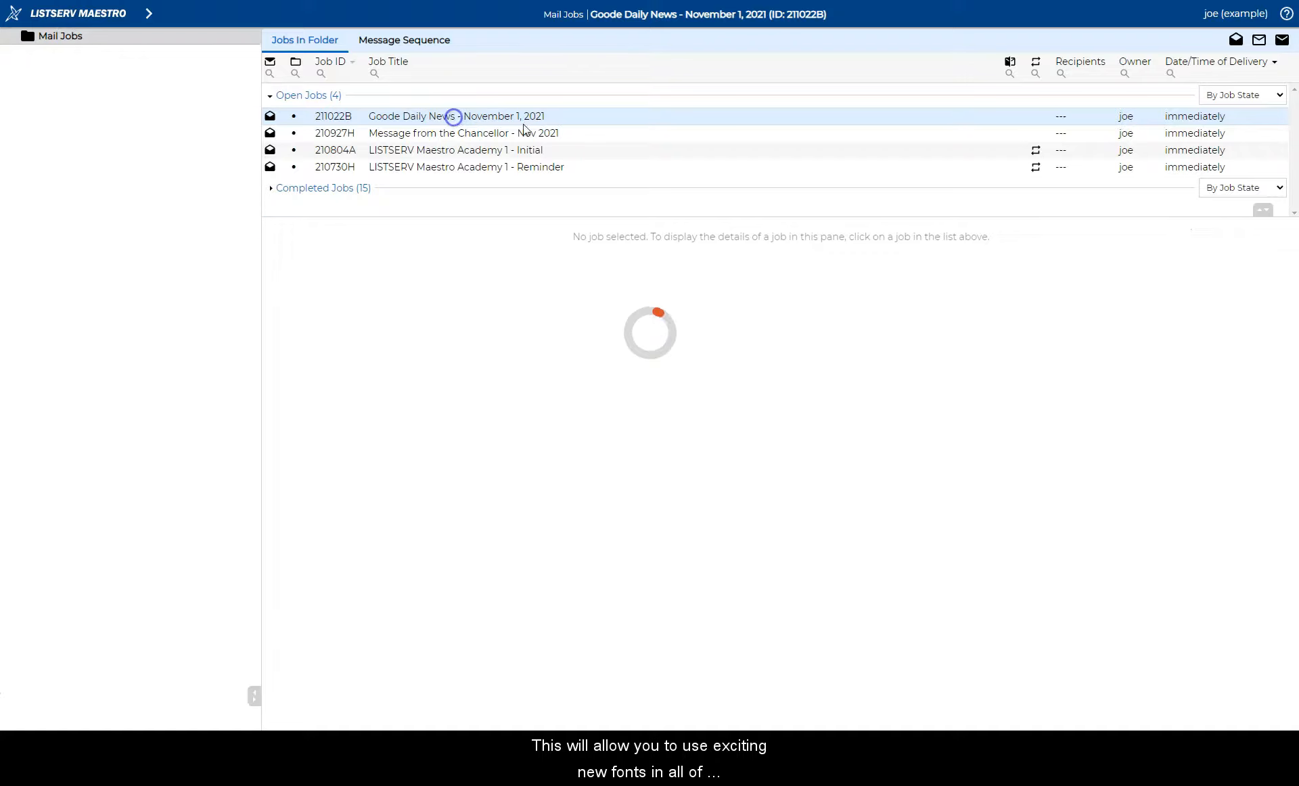
click(1243, 230)
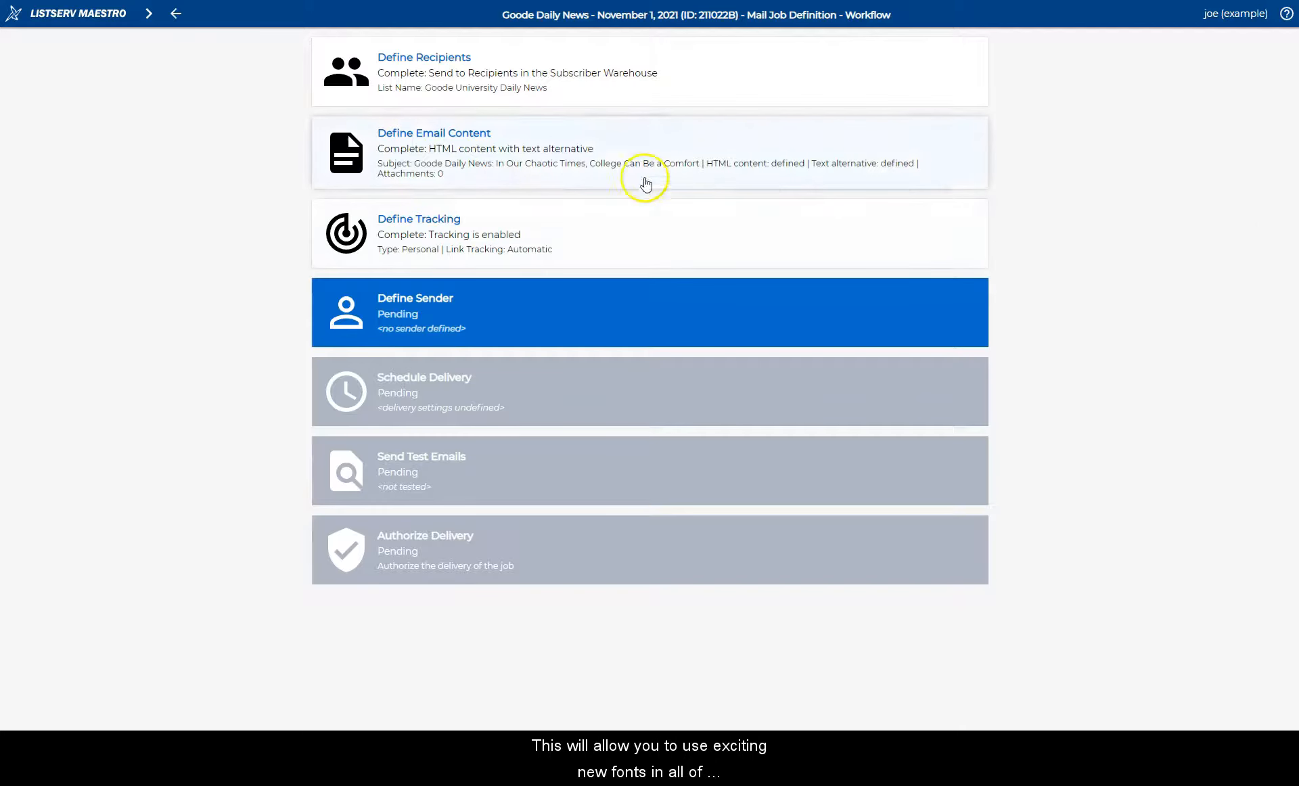
click(615, 163)
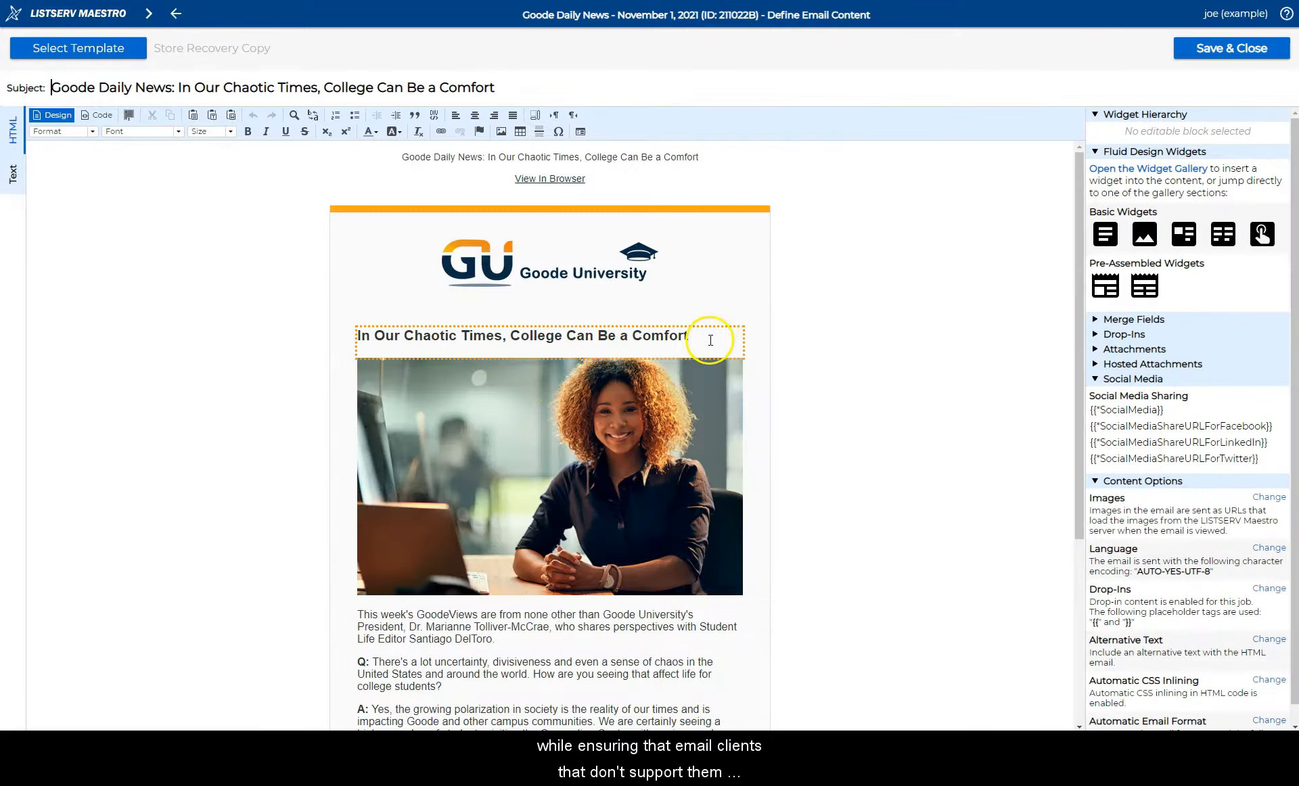
Step: Set the font of the article title "In Our Chaotic Times, College Can Be a Comfort" to Kalam
drag(704, 337, 328, 337)
click(172, 131)
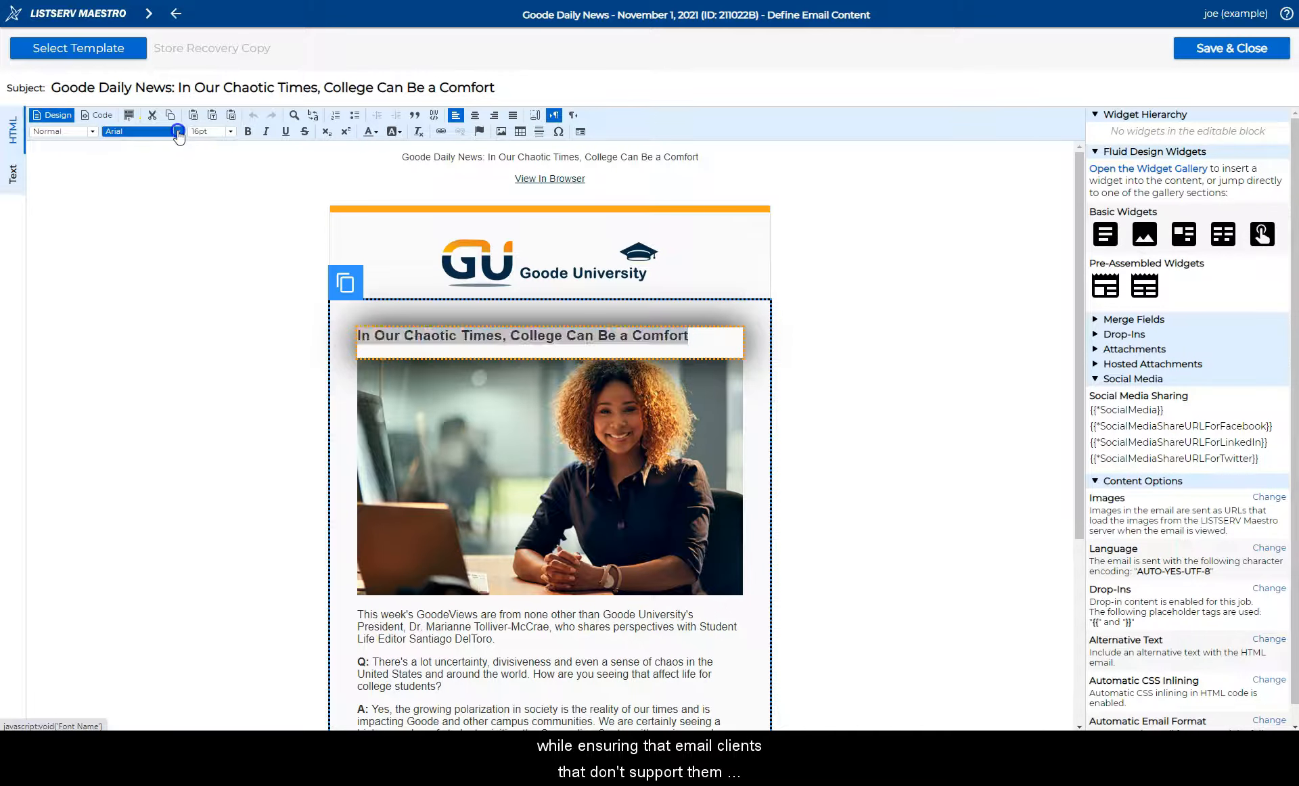
click(132, 211)
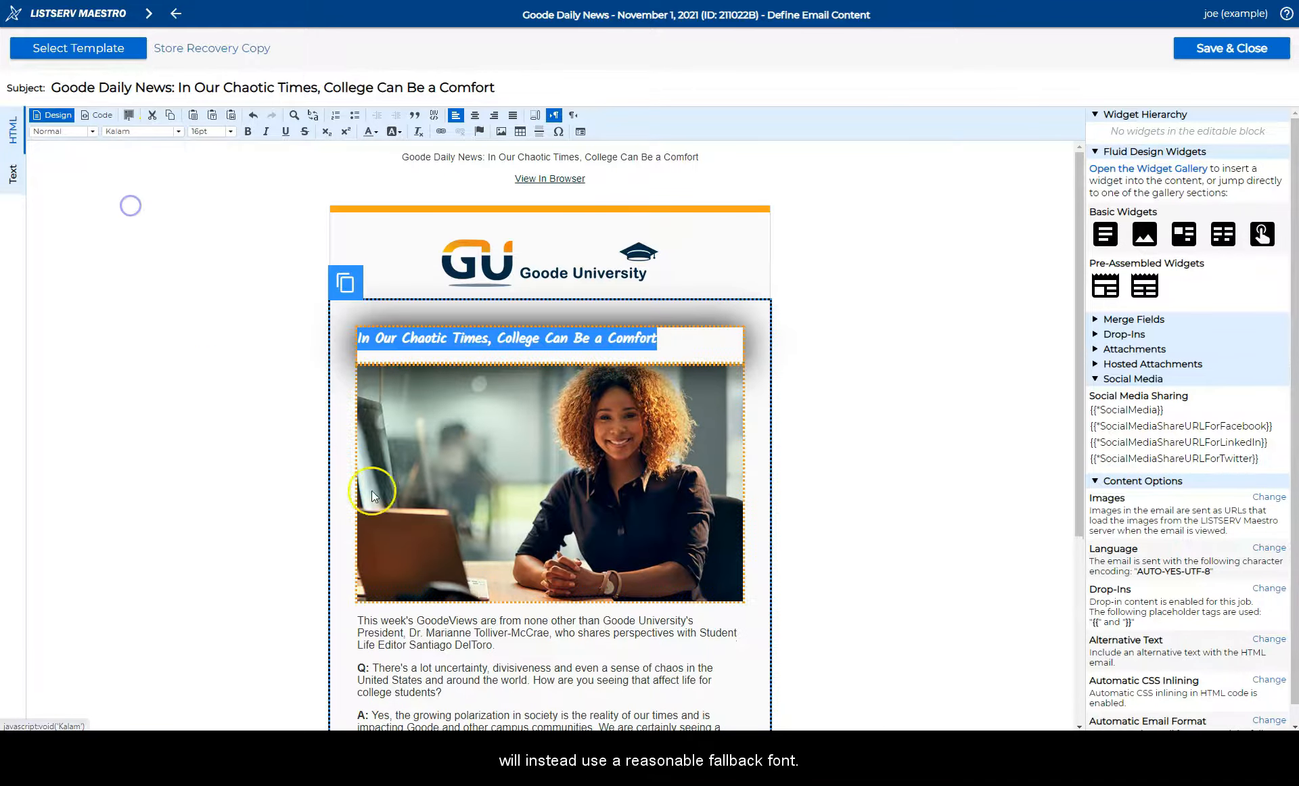
Step: Set the font of all the article body text below the photo, including the Q and A paragraphs, to Kalam
click(555, 627)
scroll(555, 627, down, 2)
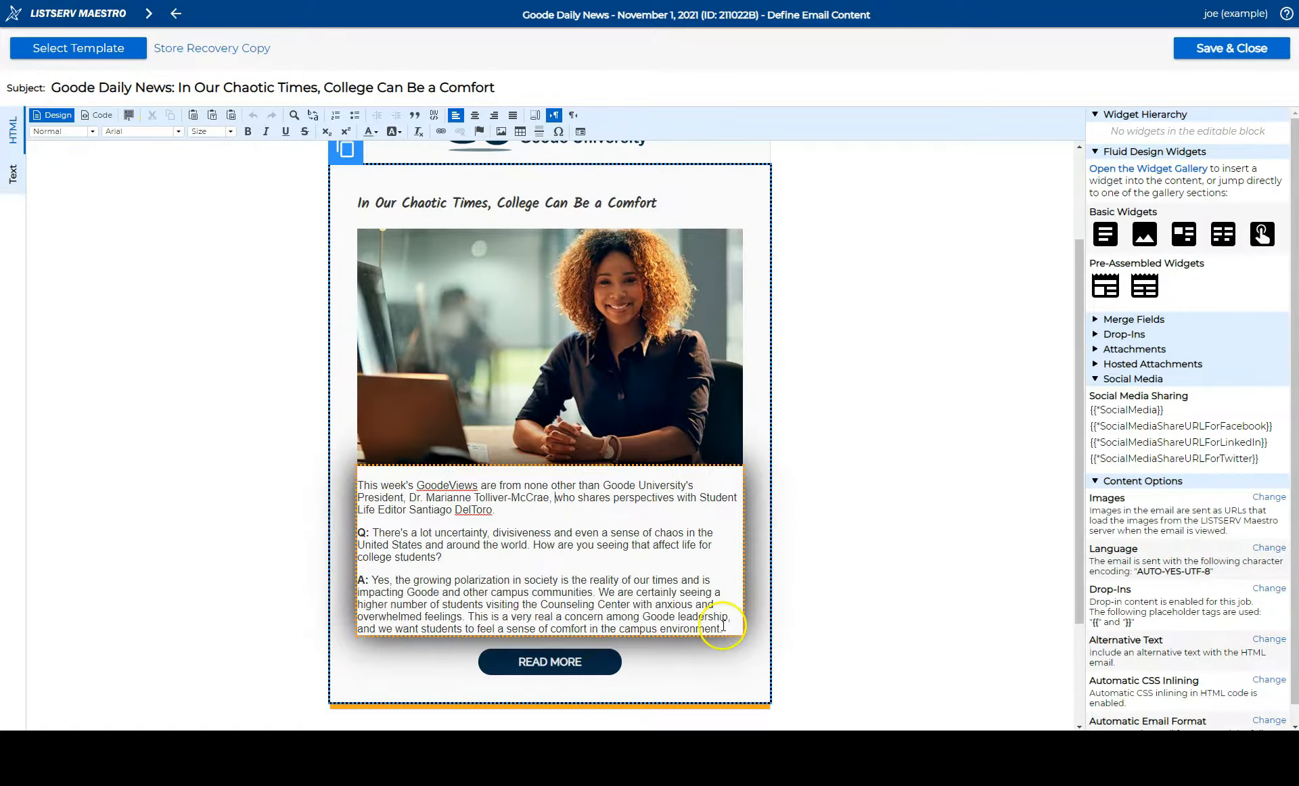
drag(723, 631, 302, 478)
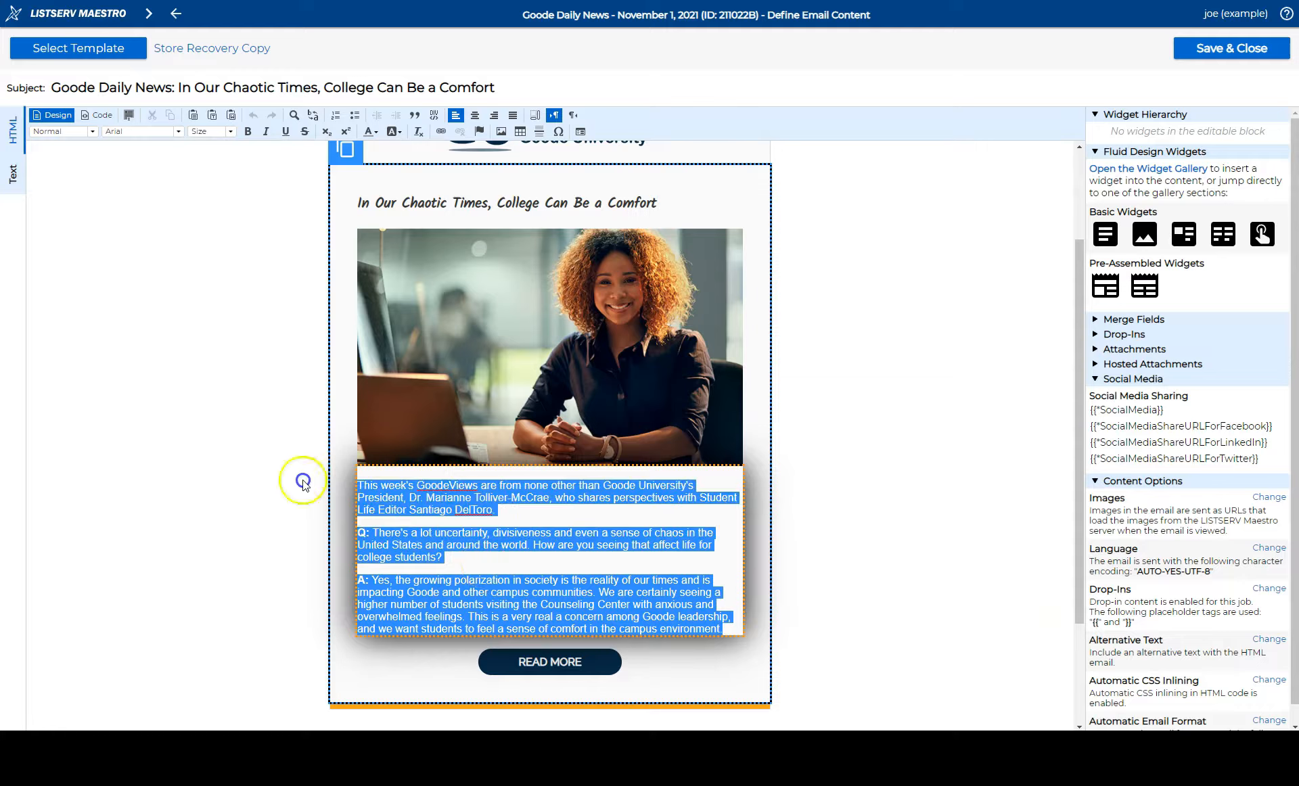
click(181, 133)
click(146, 210)
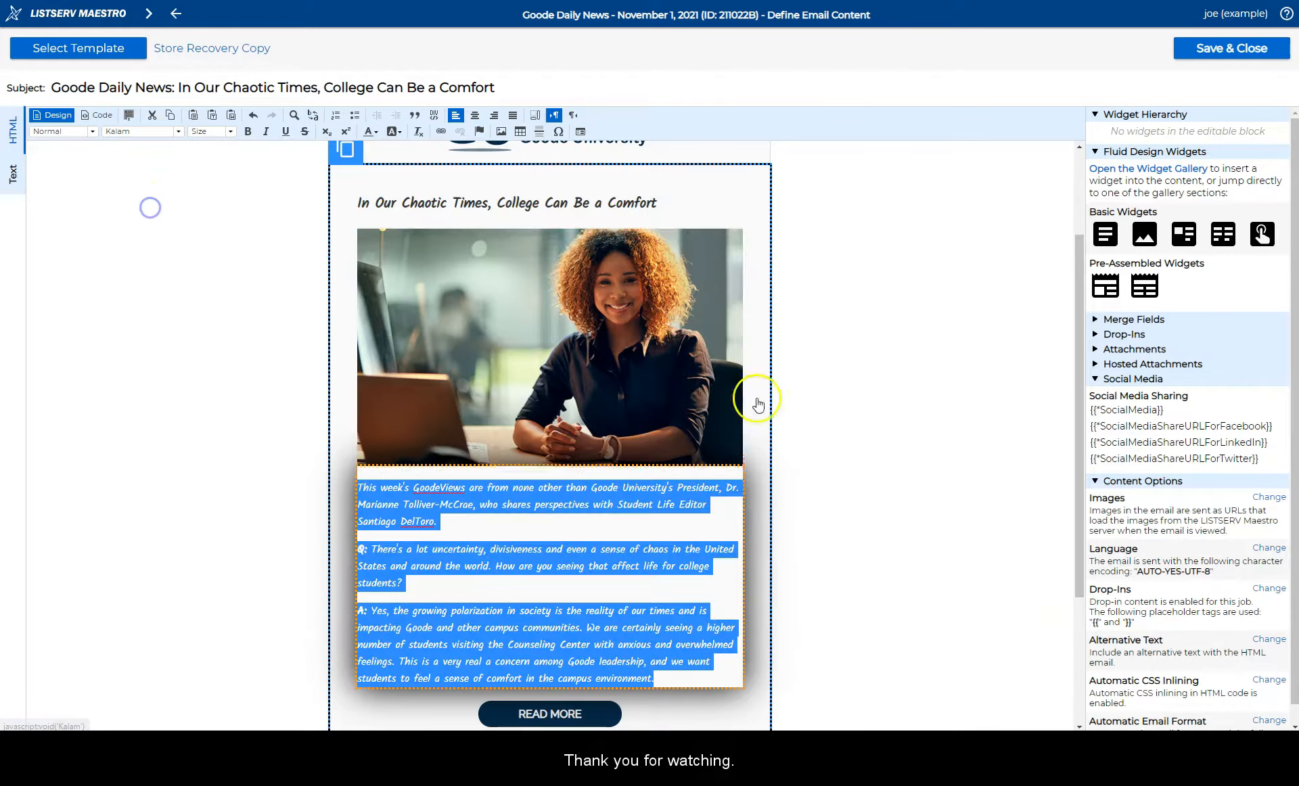
click(892, 544)
scroll(892, 545, up, 2)
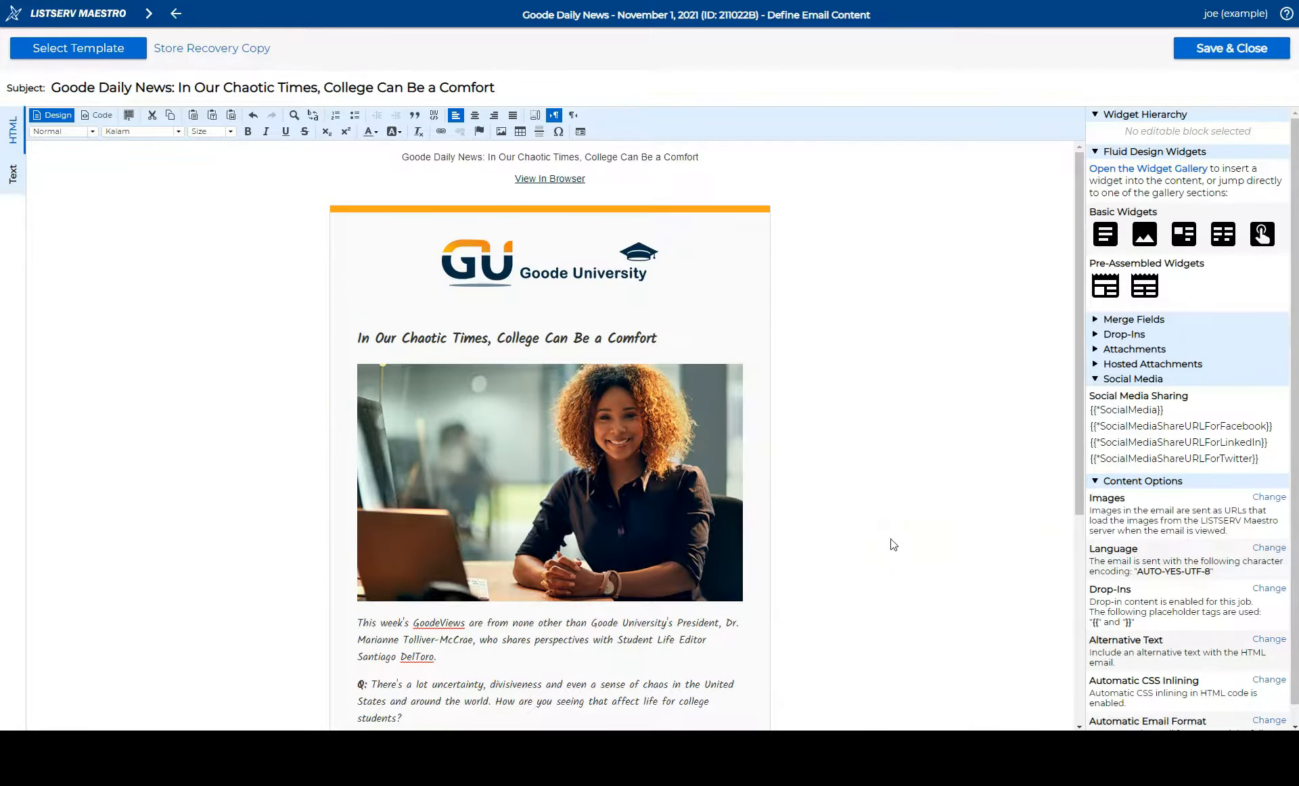
click(972, 545)
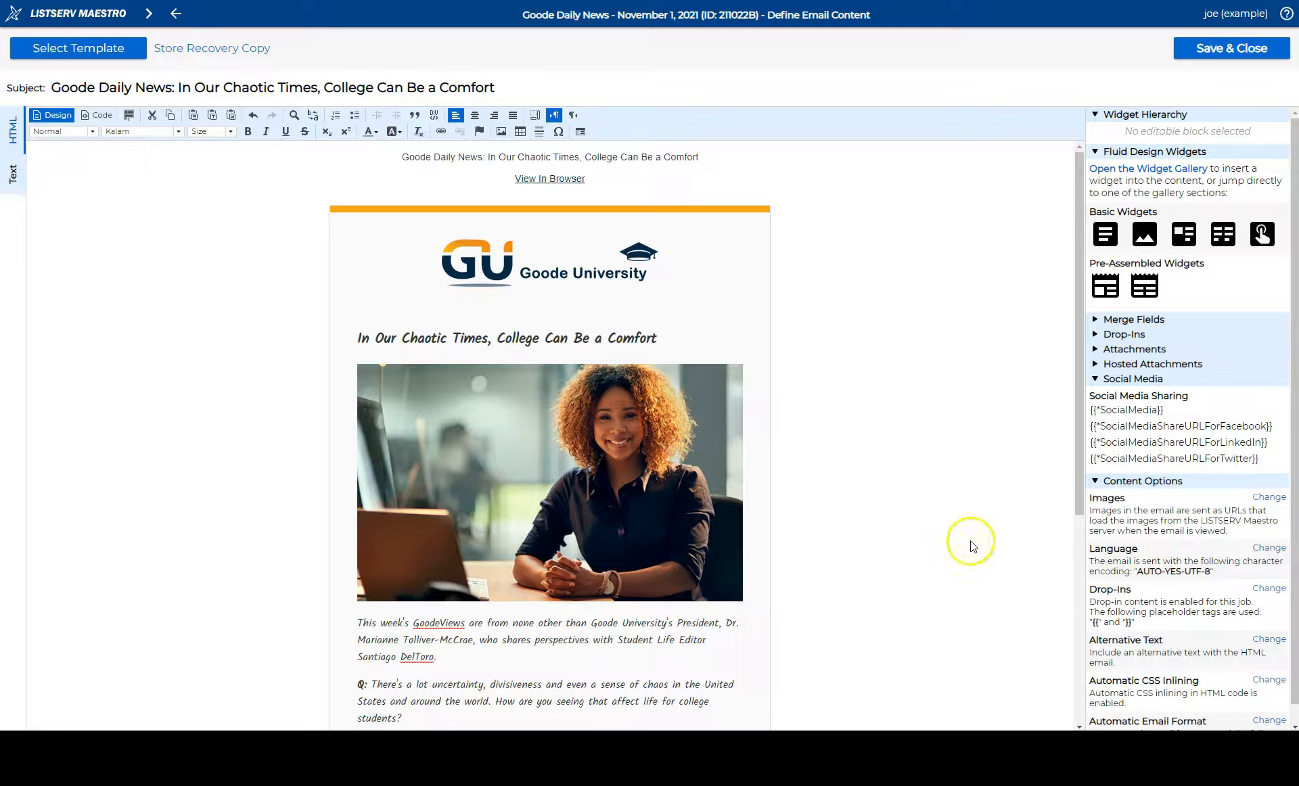